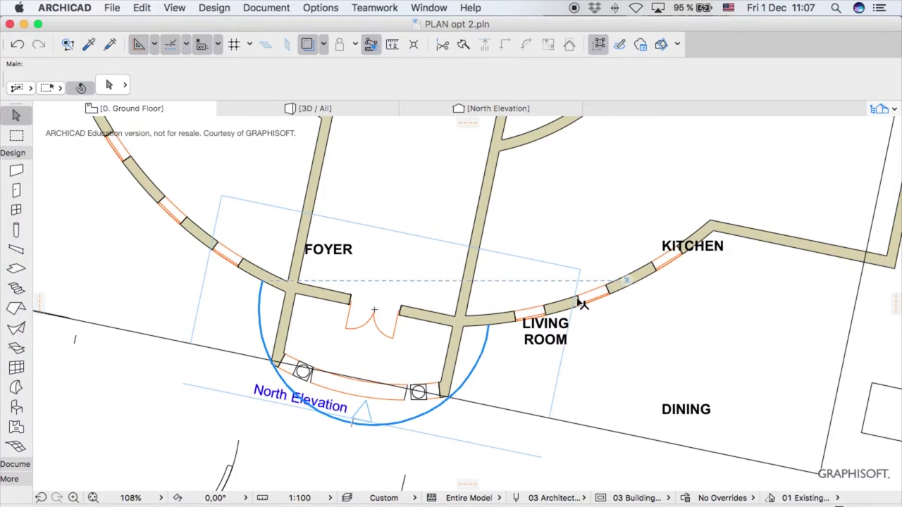
# Delete the circular arc around the foyer entrance on the ground floor plan
pyautogui.scroll(5, 368, 288)
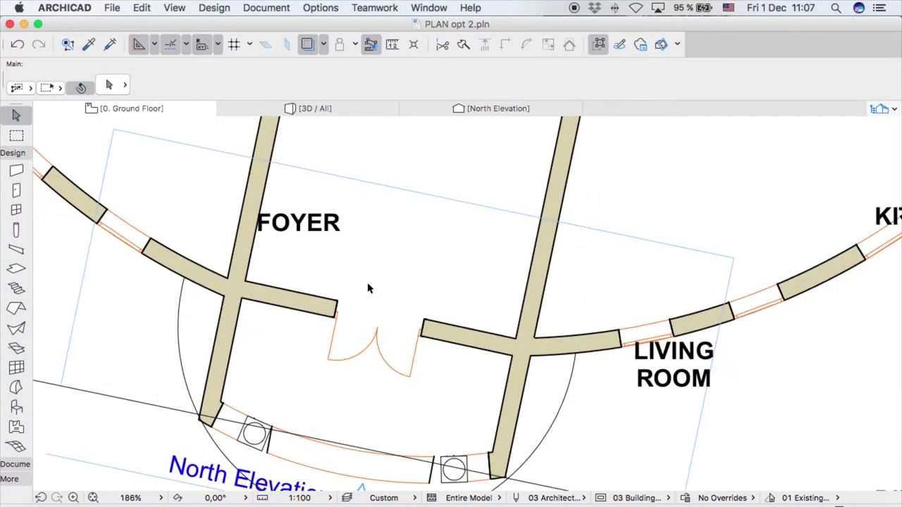
pyautogui.scroll(-2, 367, 288)
pyautogui.scroll(-3, 366, 287)
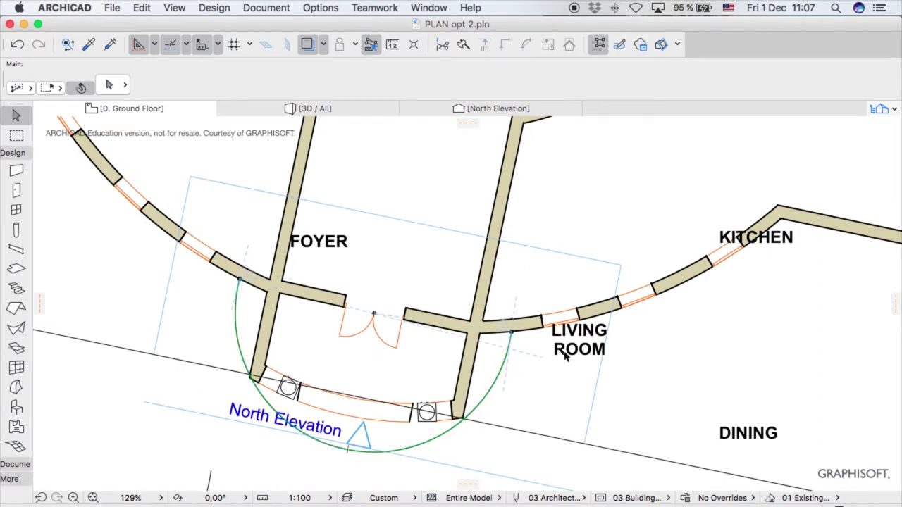
pyautogui.click(497, 363)
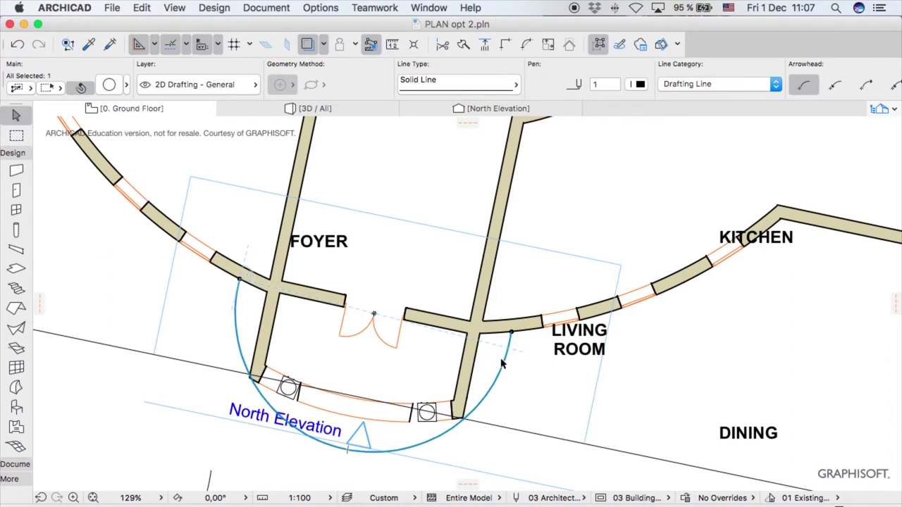
pyautogui.press('Delete')
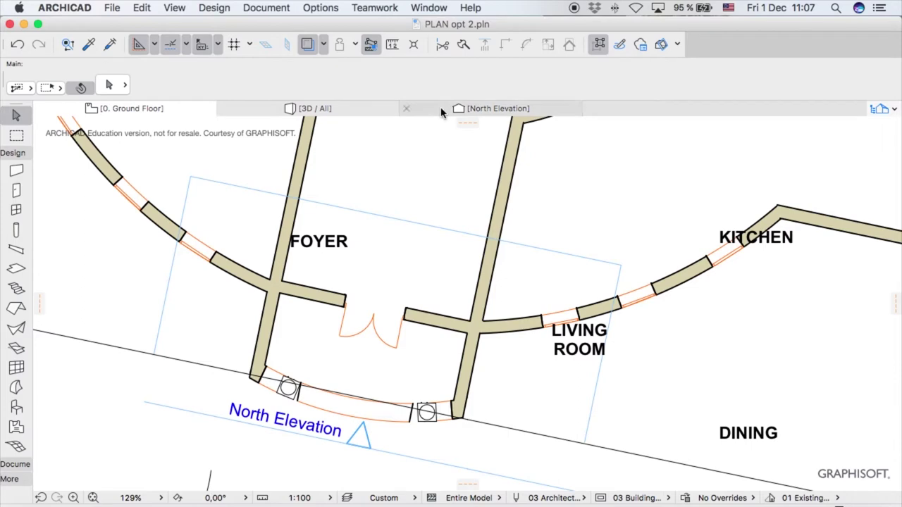
pyautogui.scroll(-3, 272, 207)
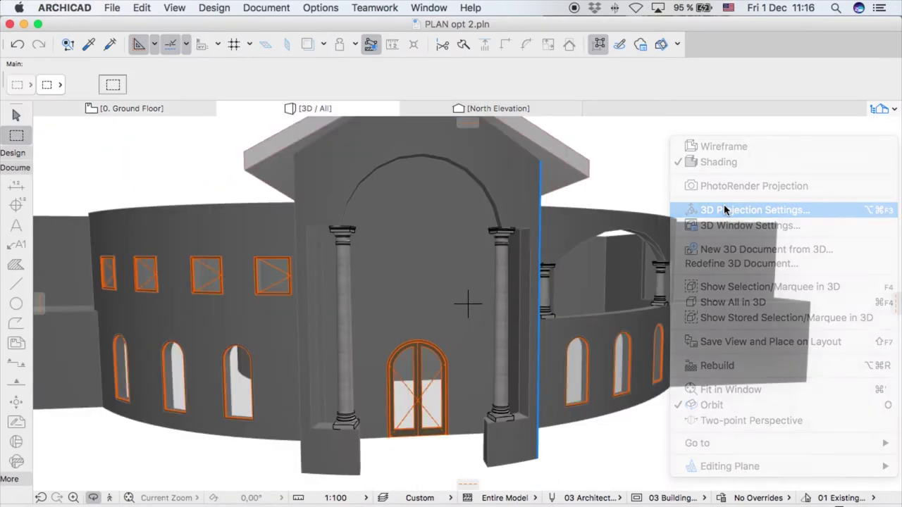
# Apply the 3D perspective settings with sun altitude 45° and sun azimuth 238.07°, and orbit the view around the entrance
pyautogui.click(727, 208)
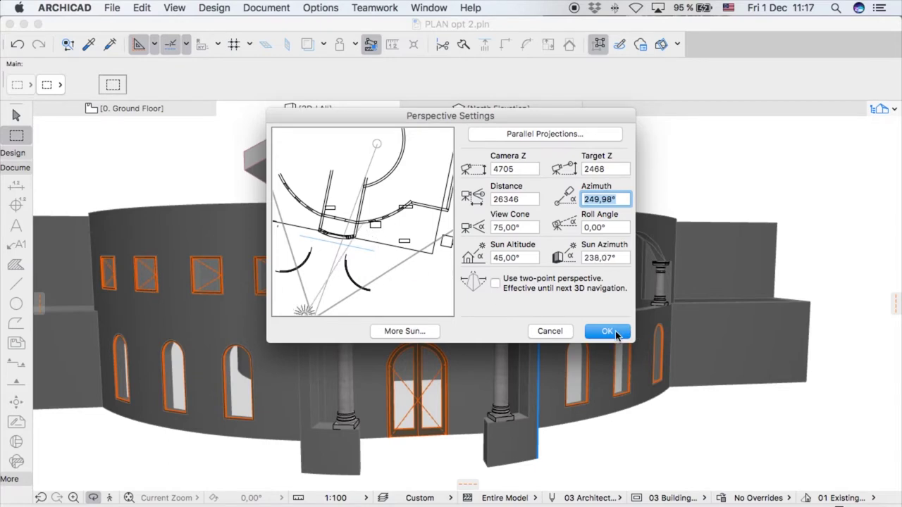
pyautogui.click(615, 333)
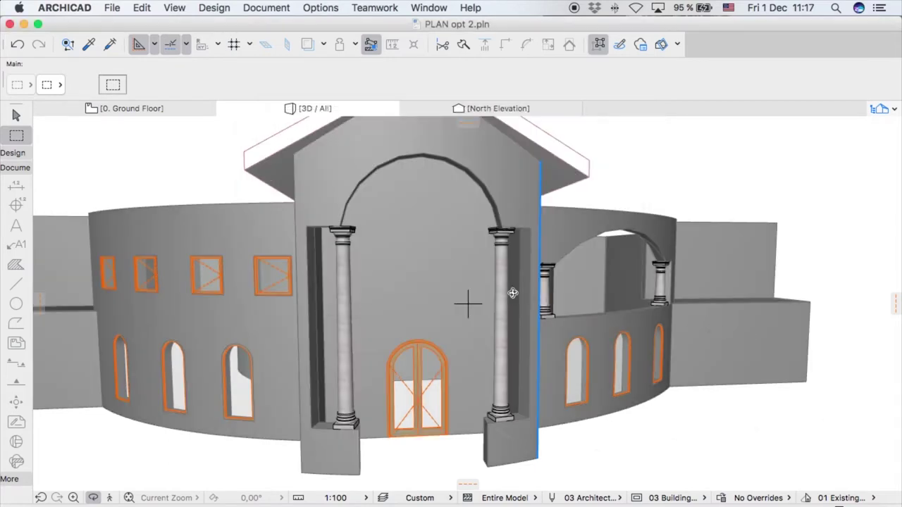
pyautogui.moveTo(469, 270); pyautogui.dragTo(430, 286)
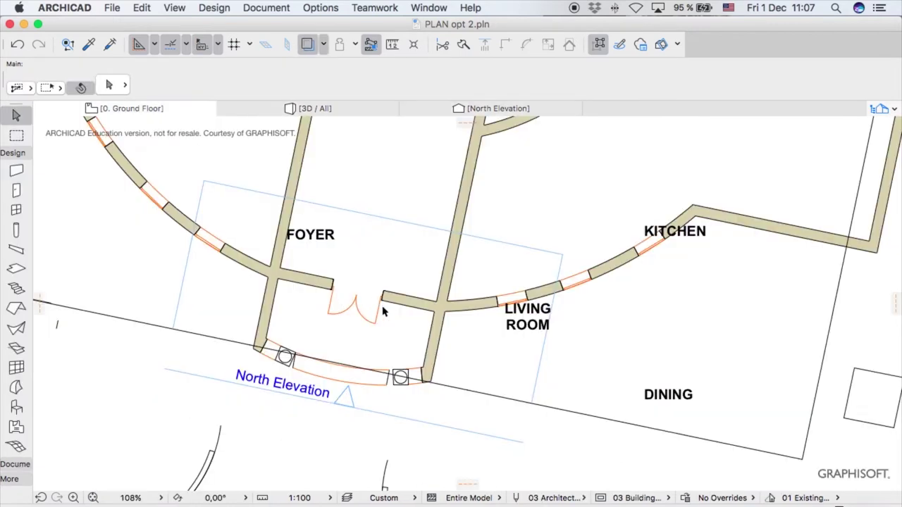
# Open the North Elevation from its marker on the ground floor plan using the current settings
pyautogui.click(345, 407)
pyautogui.rightClick(345, 407)
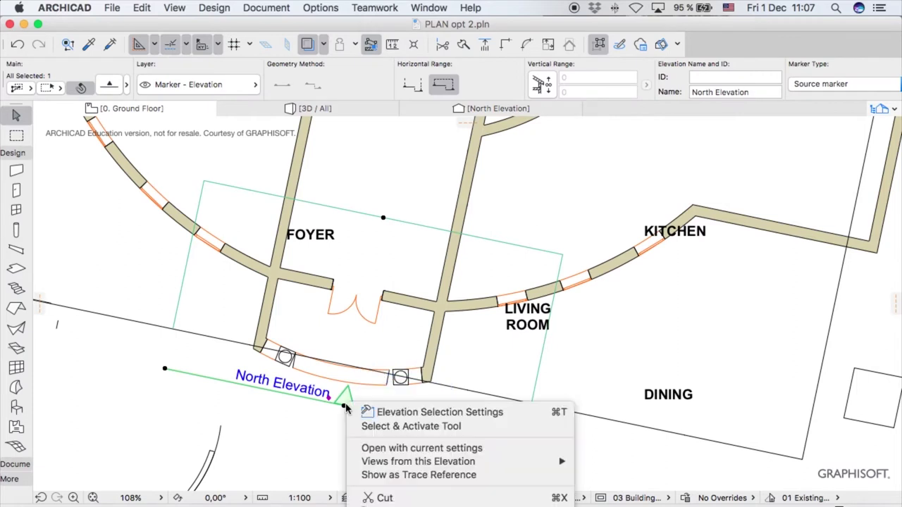
pyautogui.click(381, 448)
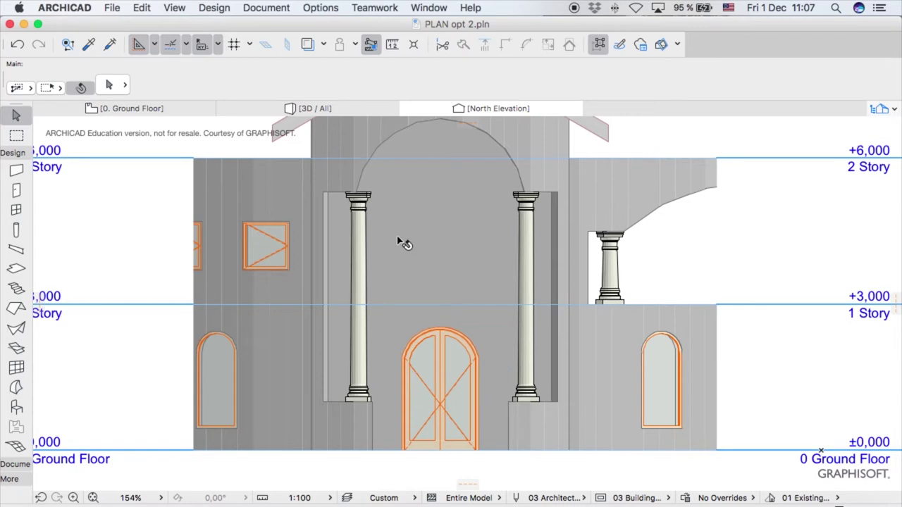
# Draw two vertical lines from ground level between the columns, one on each side of the entrance door
pyautogui.click(27, 157)
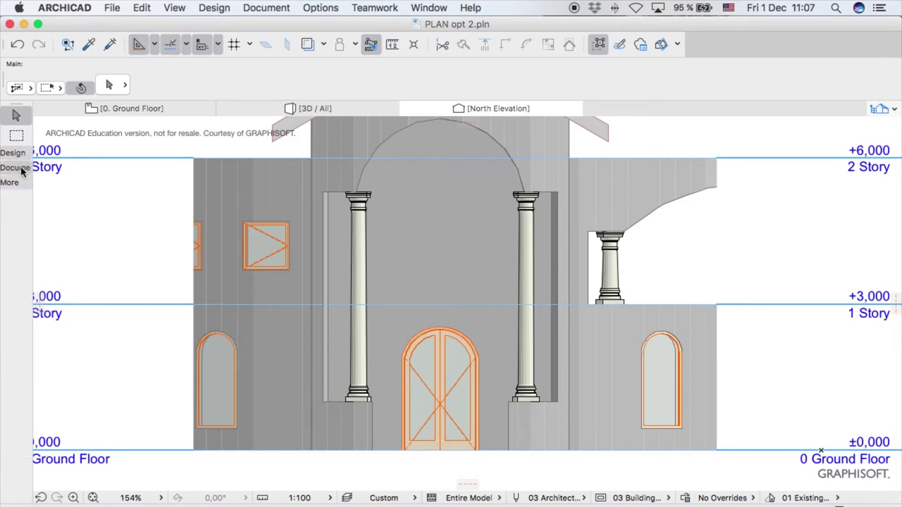
pyautogui.click(20, 168)
pyautogui.click(15, 285)
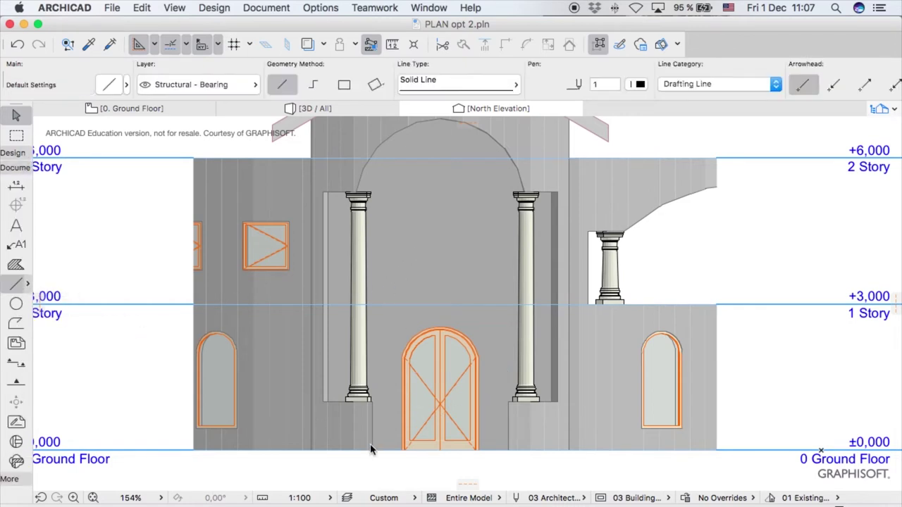
pyautogui.click(388, 450)
pyautogui.click(386, 216)
pyautogui.click(497, 449)
pyautogui.click(498, 201)
# Reposition the left vertical line and place line copies at both edges of the door
pyautogui.click(15, 115)
pyautogui.click(387, 450)
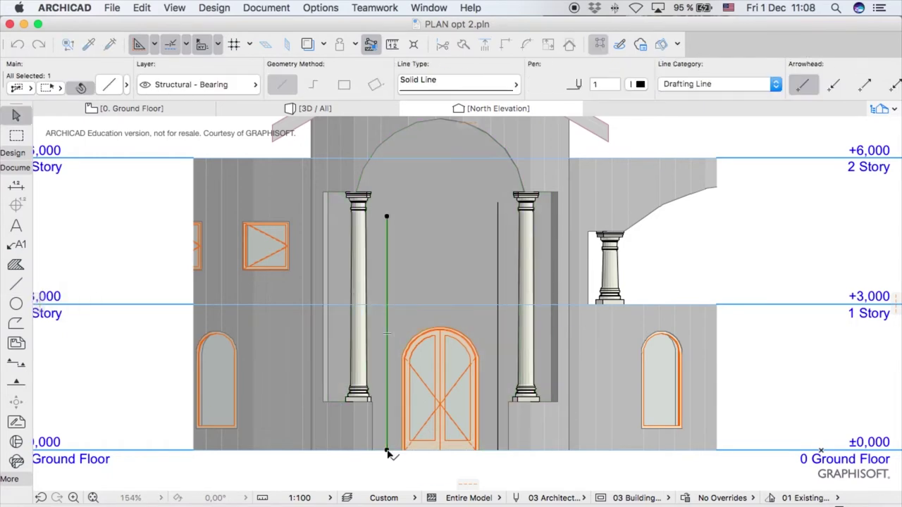
pyautogui.scroll(6, 402, 450)
pyautogui.moveTo(387, 450)
pyautogui.mouseDown()
pyautogui.moveTo(402, 449)
pyautogui.moveTo(300, 450)
pyautogui.mouseUp()
pyautogui.scroll(-1, 310, 450)
pyautogui.click(795, 447)
pyautogui.moveTo(795, 447); pyautogui.dragTo(712, 448)
pyautogui.keyDown('alt'); pyautogui.moveTo(713, 448); pyautogui.dragTo(795, 449); pyautogui.keyUp('alt')
pyautogui.scroll(-6, 609, 479)
# Draw a three-point arc tracing the large arched opening above the two tall columns
pyautogui.click(15, 303)
pyautogui.scroll(1, 593, 162)
pyautogui.moveTo(593, 162); pyautogui.dragTo(453, 314, button='middle')
pyautogui.click(362, 250)
pyautogui.click(546, 249)
pyautogui.click(332, 314)
pyautogui.click(563, 280)
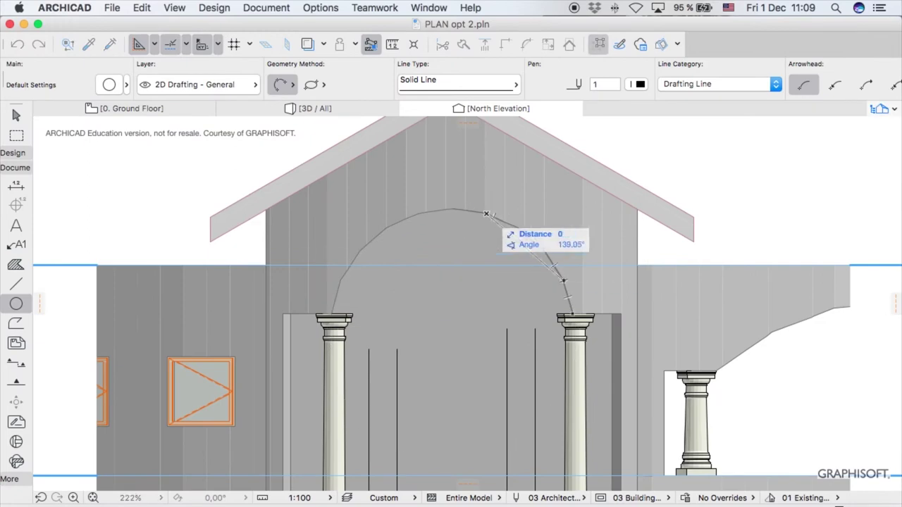
pyautogui.click(332, 313)
# Offset the traced arc inward so that its ends meet the outer vertical lines
pyautogui.click(571, 304)
pyautogui.click(749, 125)
pyautogui.click(533, 314)
# Extend the two outer vertical lines upward past the ends of the inner arc
pyautogui.click(535, 331)
pyautogui.keyDown('shift'); pyautogui.click(369, 350); pyautogui.keyUp('shift')
pyautogui.press('super+minus')
pyautogui.click(342, 298)
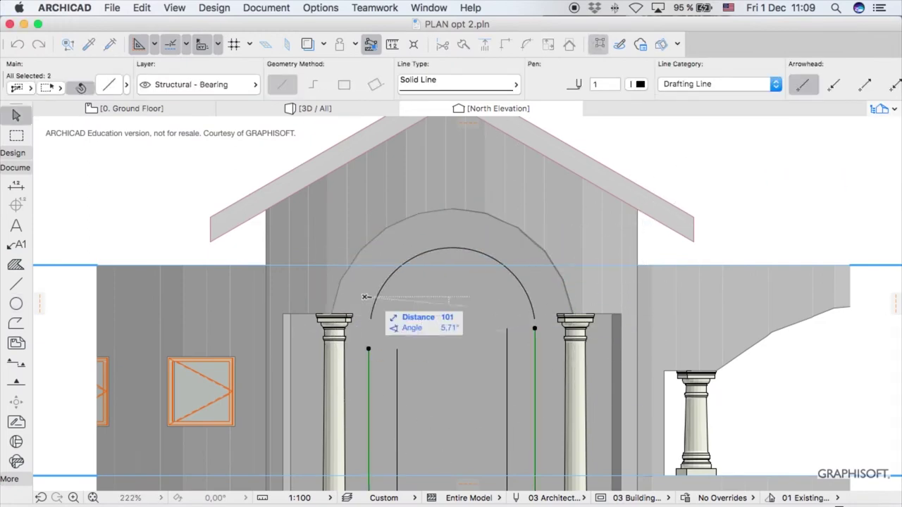
# Fine-tune both ends of the arc so they meet the outer vertical lines exactly
pyautogui.scroll(2, 488, 336)
pyautogui.scroll(2, 486, 338)
pyautogui.click(577, 299)
pyautogui.click(577, 299)
pyautogui.click(585, 300)
pyautogui.moveTo(246, 301); pyautogui.dragTo(242, 301)
pyautogui.press('Escape')
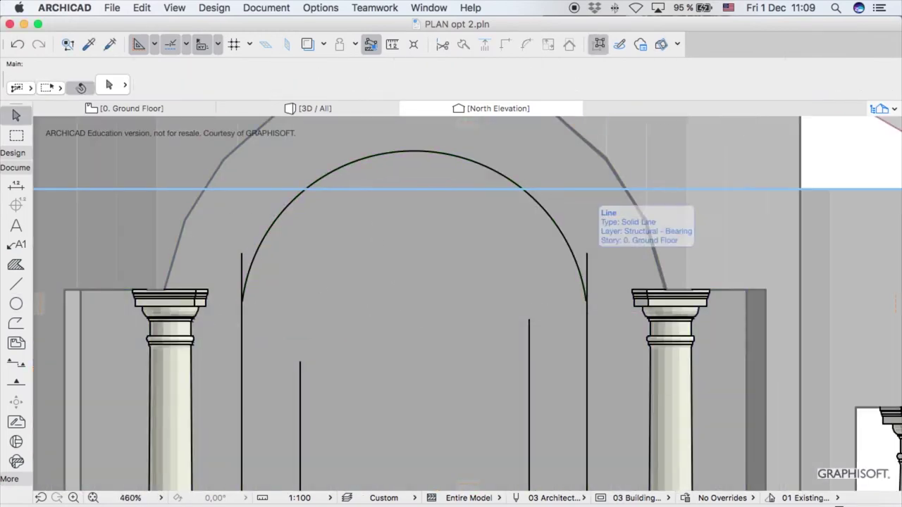
pyautogui.click(585, 299)
pyautogui.moveTo(586, 301); pyautogui.dragTo(601, 301)
pyautogui.press('super+z')
# Extend the two inner vertical lines upward and offset a copy of the arc inward to span between them
pyautogui.click(530, 395)
pyautogui.keyDown('shift'); pyautogui.click(300, 395); pyautogui.keyUp('shift')
pyautogui.press('super+minus')
pyautogui.click(306, 251)
pyautogui.click(585, 299)
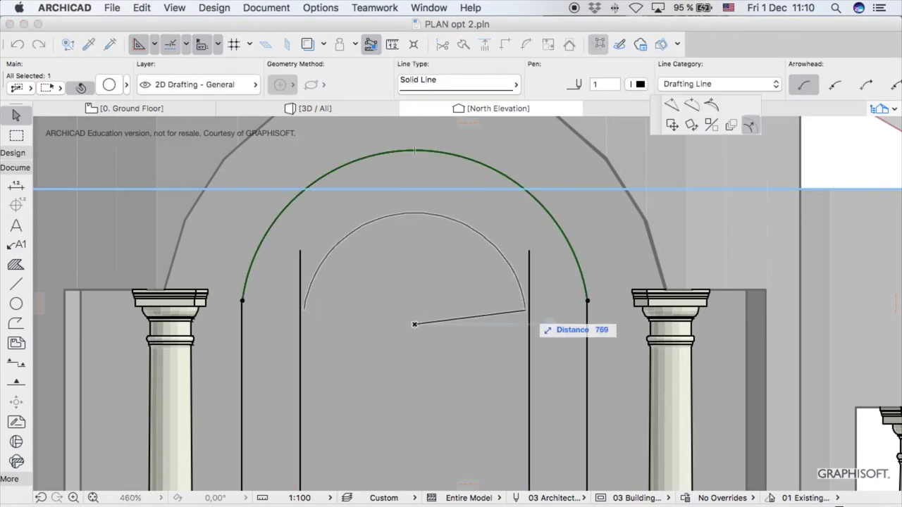
pyautogui.click(530, 309)
# Draw a three-point arc over the top of the entrance door and offset a copy outward as its frame
pyautogui.scroll(-1, 466, 155)
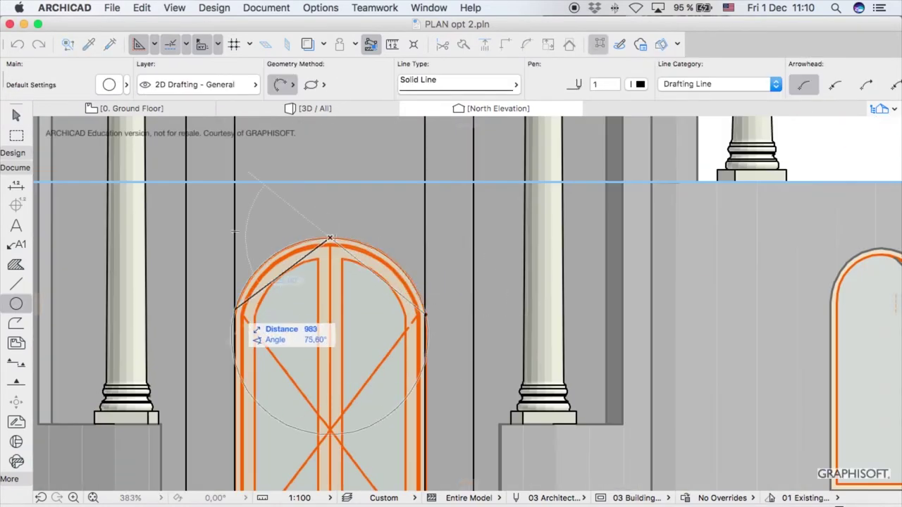
pyautogui.click(432, 312)
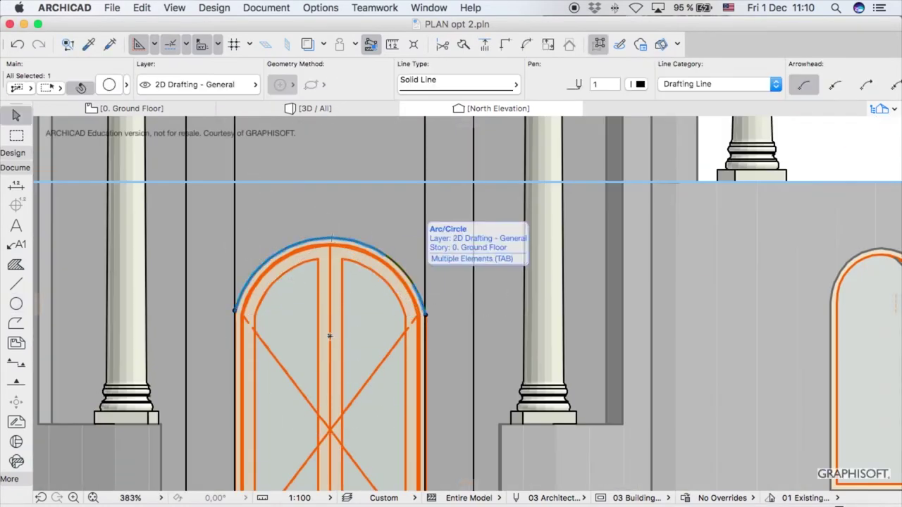
pyautogui.scroll(3, 403, 280)
pyautogui.click(424, 250)
pyautogui.click(419, 254)
# Place a parallel copy of the outer right vertical line slightly inward to form the frame thickness
pyautogui.click(580, 177)
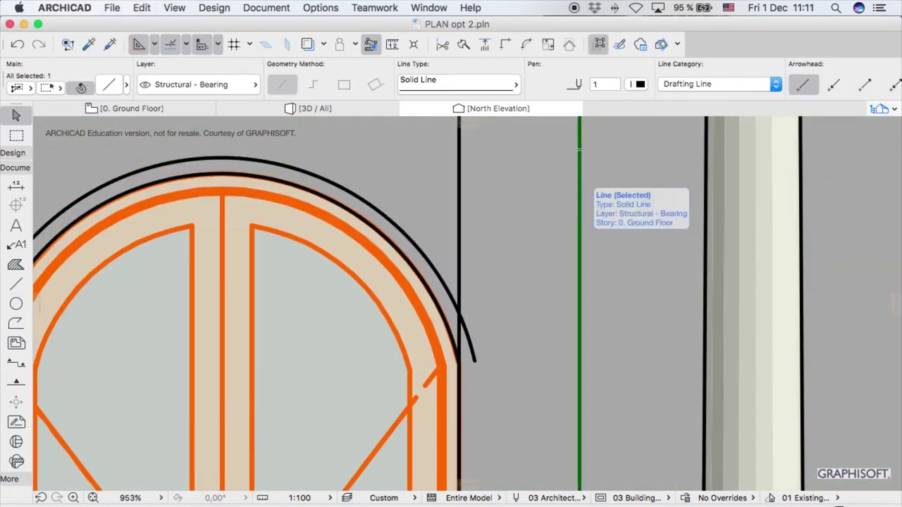
pyautogui.press('super+shift+d')
pyautogui.click(580, 177)
pyautogui.click(569, 177)
pyautogui.click(459, 241)
pyautogui.scroll(-5, 459, 241)
pyautogui.scroll(-5, 191, 258)
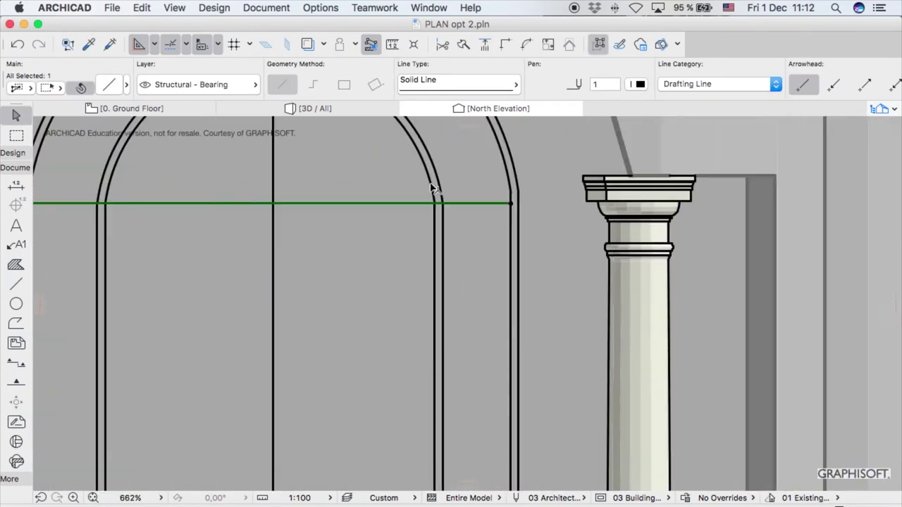
# Double the horizontal line at the base of the arch and copy the pair to two lower positions, the last just above the door
pyautogui.scroll(5, 242, 196)
pyautogui.scroll(-8, 398, 187)
pyautogui.click(386, 169)
pyautogui.write('1')
pyautogui.press('Return')
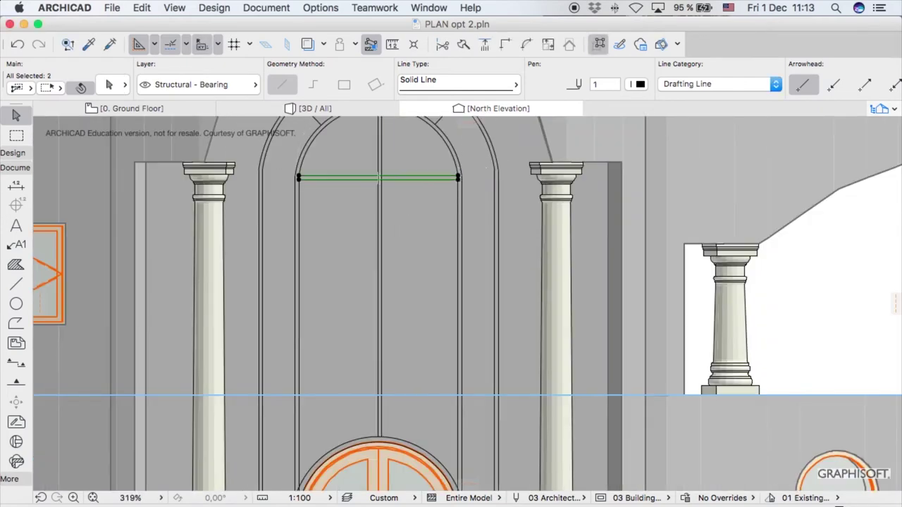
pyautogui.click(423, 177)
pyautogui.click(423, 294)
pyautogui.doubleClick(423, 435)
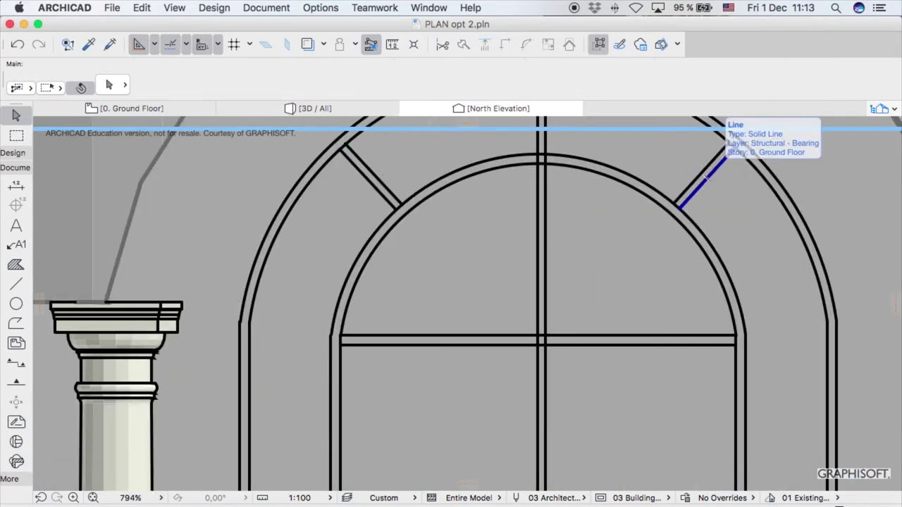
# Copy the double crossbar above the door about 1454 mm straight down, across the side panels
pyautogui.click(282, 328)
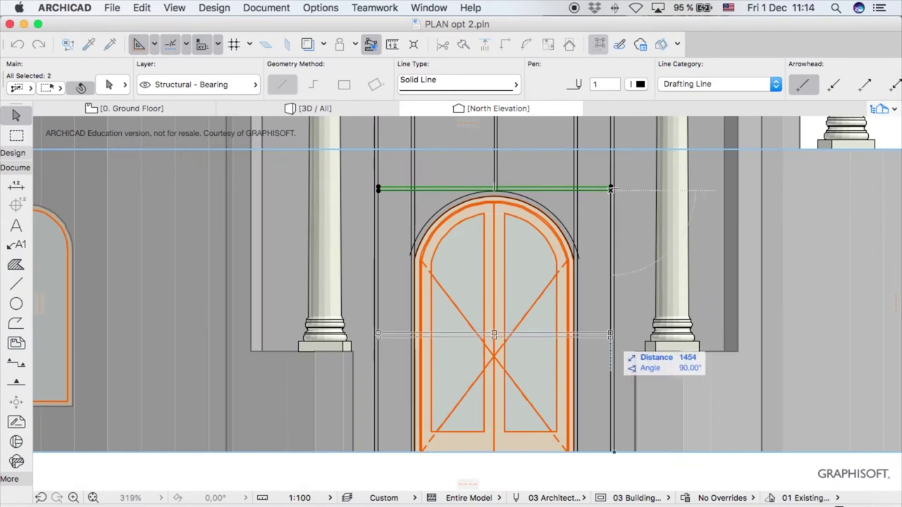
pyautogui.click(615, 336)
pyautogui.press('Escape')
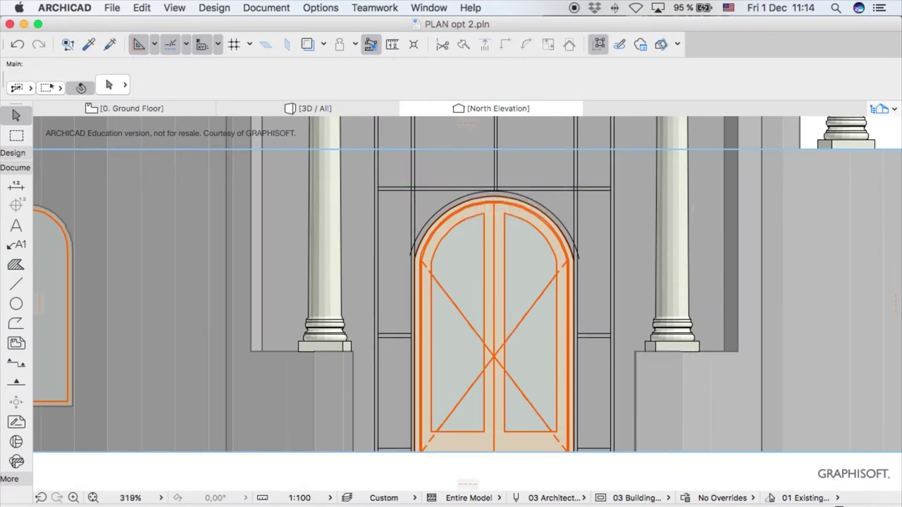
pyautogui.scroll(5, 407, 376)
pyautogui.scroll(-1, 451, 303)
pyautogui.moveTo(676, 317); pyautogui.dragTo(200, 300, button='middle')
pyautogui.moveTo(200, 127); pyautogui.dragTo(552, 483, button='middle')
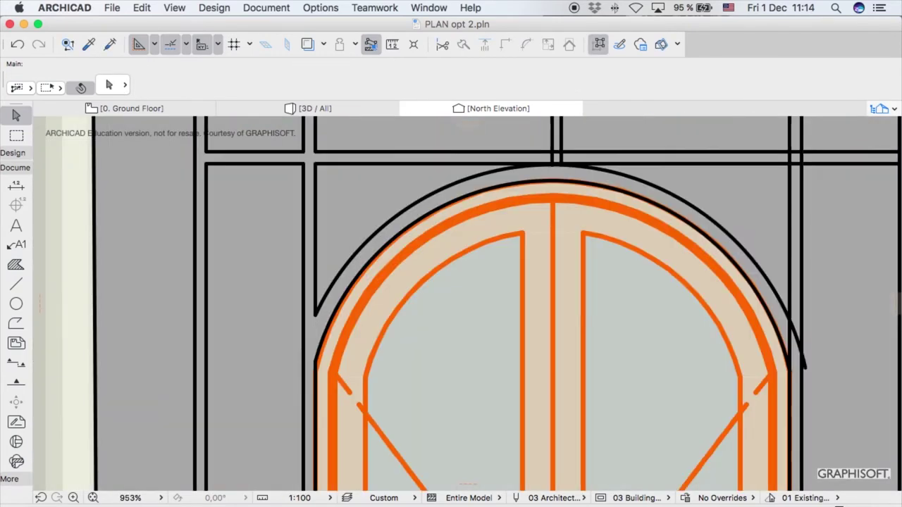
pyautogui.keyDown('super'); pyautogui.click(556, 156); pyautogui.keyUp('super')
pyautogui.press('super+z')
pyautogui.press('Escape')
# Trim the overlapping line segments where the crossbars meet the vertical frame lines
pyautogui.scroll(-4, 425, 429)
pyautogui.scroll(5, 283, 127)
pyautogui.moveTo(490, 126); pyautogui.dragTo(491, 324, button='middle')
pyautogui.keyDown('super'); pyautogui.click(491, 323); pyautogui.keyUp('super')
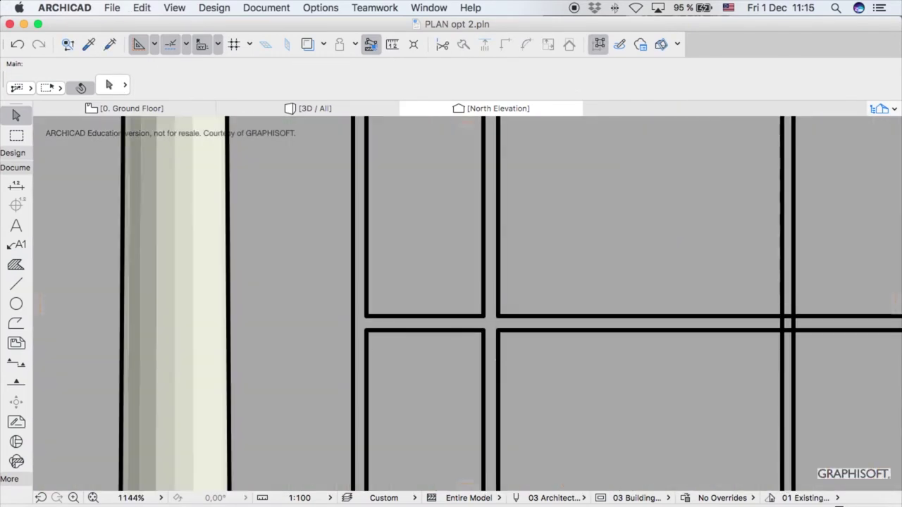
pyautogui.moveTo(787, 323); pyautogui.dragTo(268, 277, button='middle')
pyautogui.scroll(-3, 580, 366)
pyautogui.click(352, 343)
pyautogui.press('Escape')
pyautogui.keyDown('super'); pyautogui.click(371, 342); pyautogui.keyUp('super')
pyautogui.scroll(1, 579, 339)
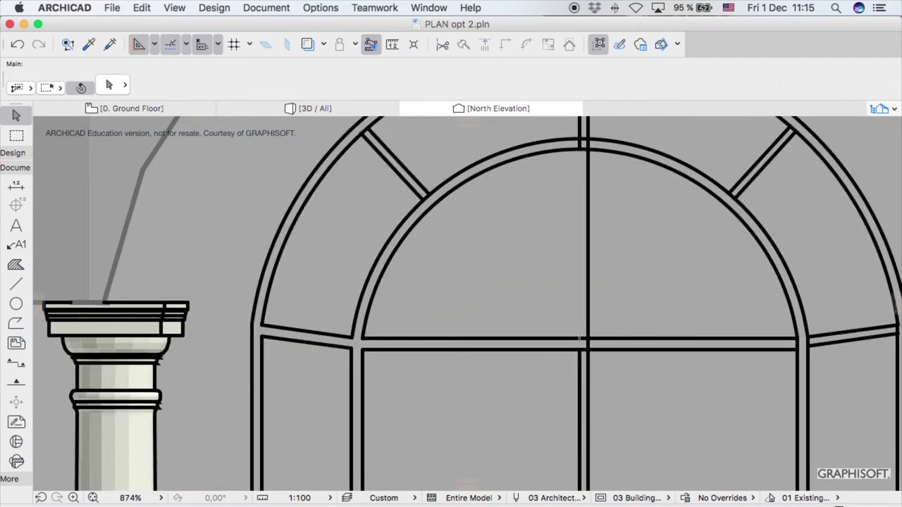
# Undo the most recent trims on the window frame's arcs and lines
pyautogui.press('super+z')
pyautogui.press('super+z')
pyautogui.press('super+z')
pyautogui.press('super+z')
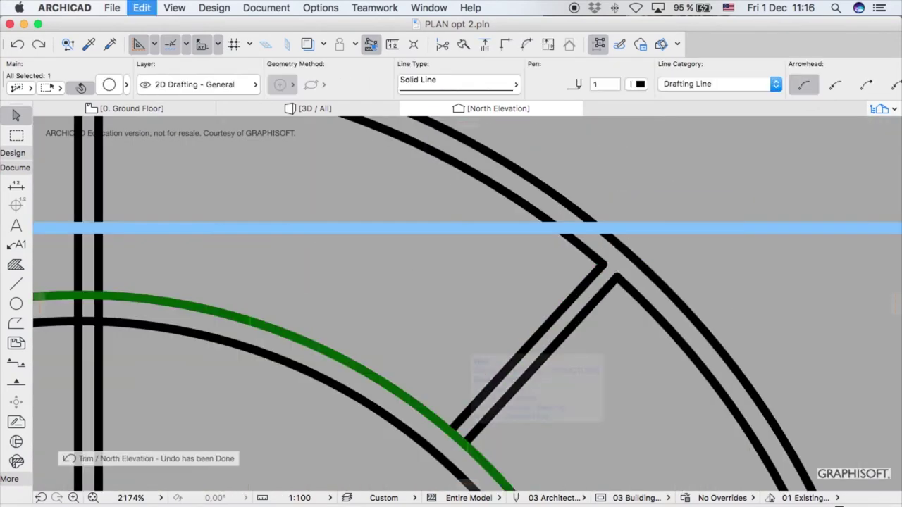
pyautogui.press('super+z')
pyautogui.press('super+z')
pyautogui.press('super+z')
pyautogui.press('super+z')
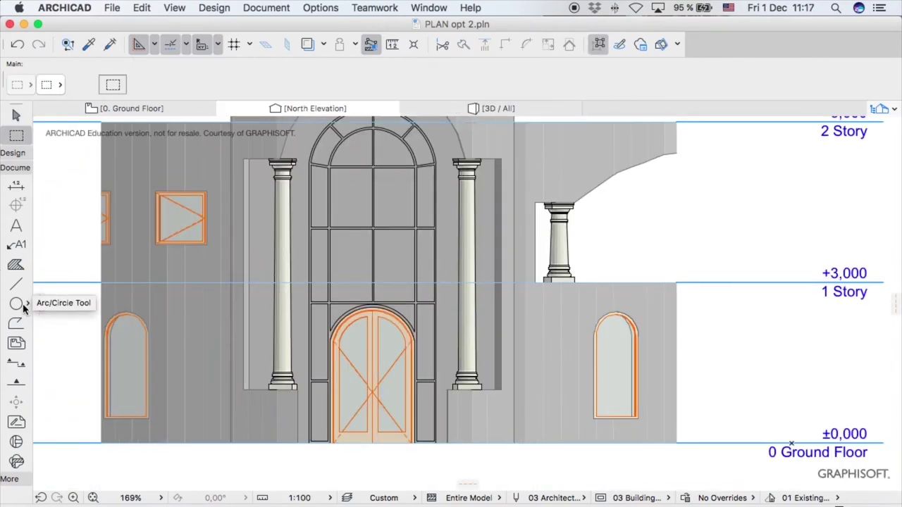
# Select all arcs and lines of the window frame drawing and group them
pyautogui.click(16, 303)
pyautogui.press('super+a')
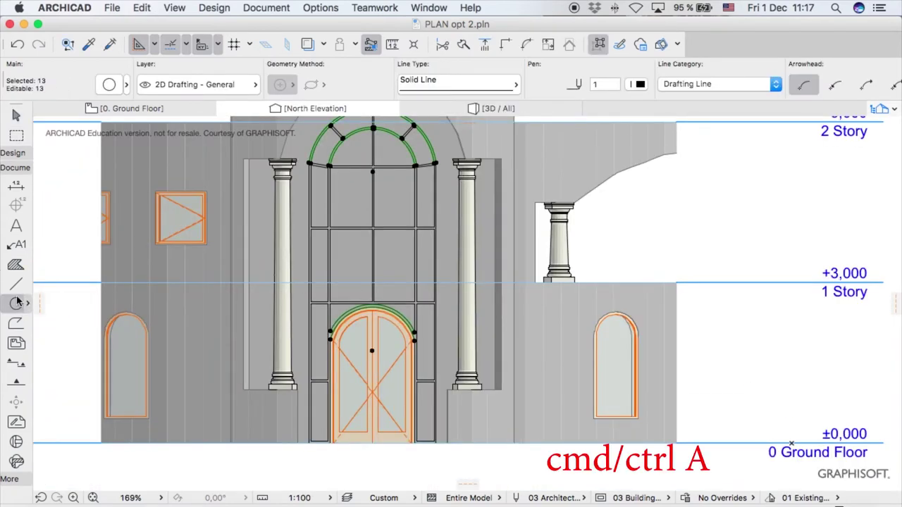
pyautogui.click(17, 287)
pyautogui.press('super+a')
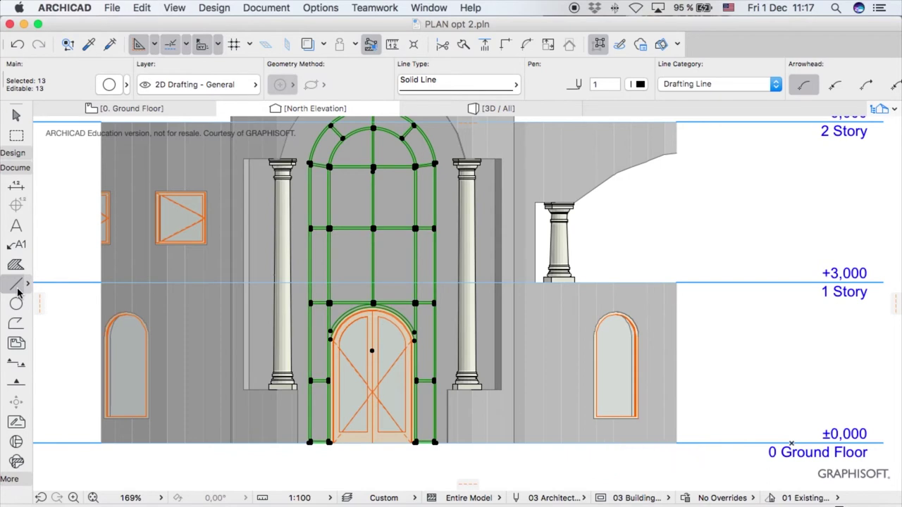
pyautogui.press('super+g')
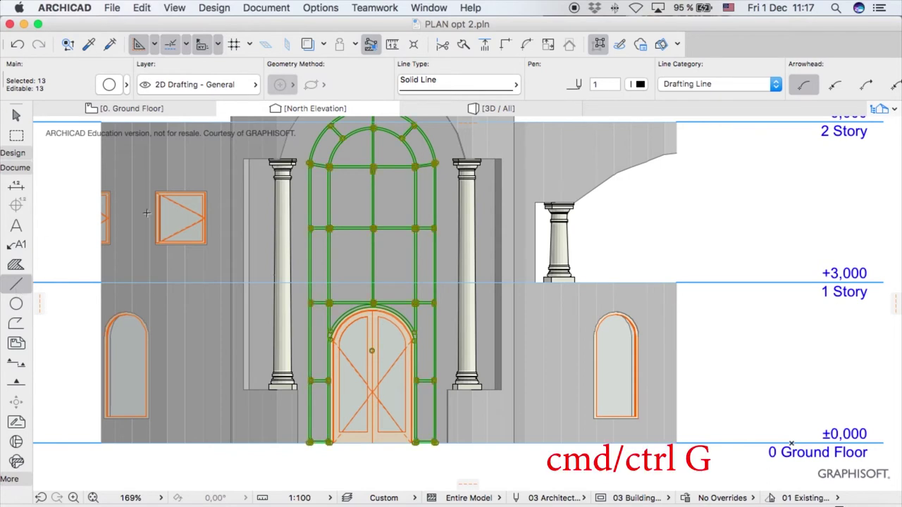
# Copy the grouped window frame linework and switch to the ground floor plan
pyautogui.scroll(-4, 146, 213)
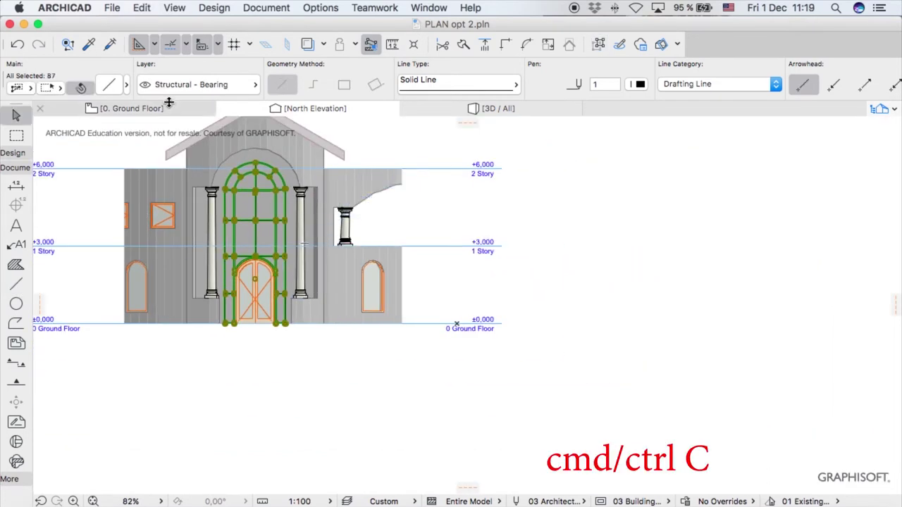
pyautogui.click(167, 110)
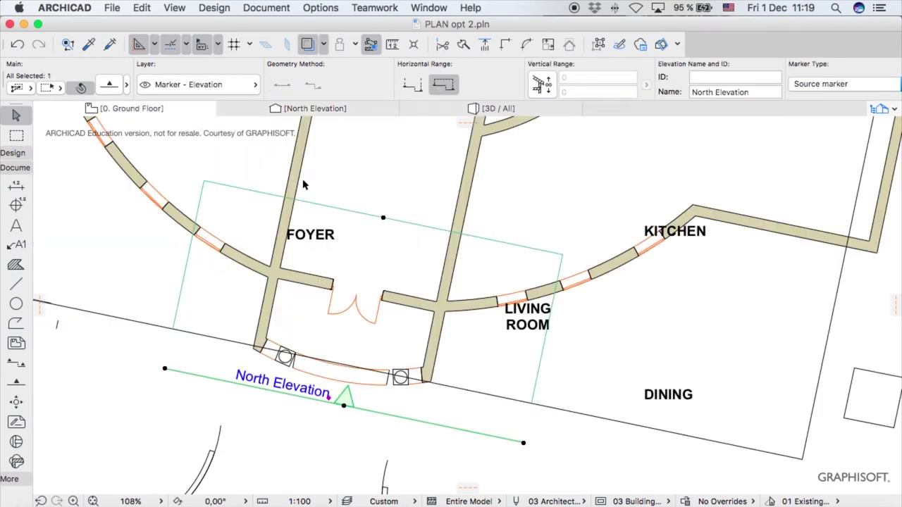
# Paste the copied window linework at its original location on the ground floor plan, zooming to the pasted elements
pyautogui.scroll(-5, 303, 184)
pyautogui.click(421, 313)
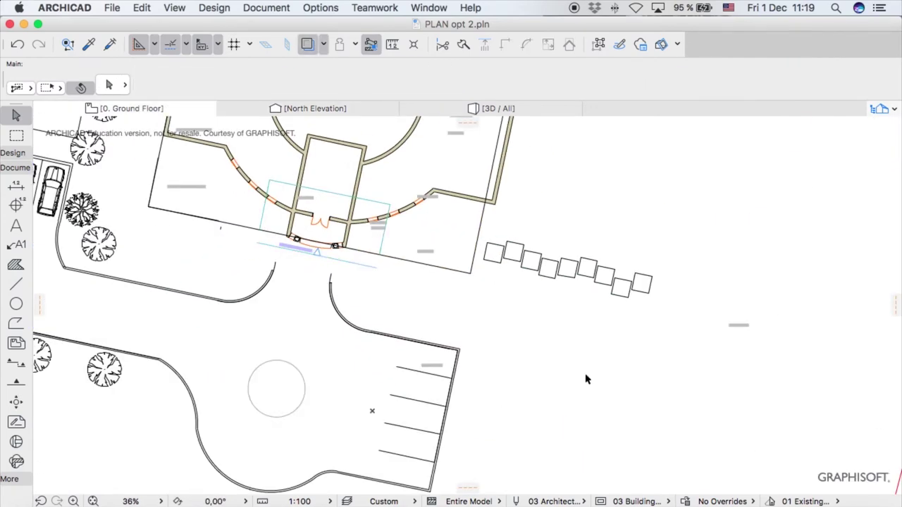
pyautogui.scroll(5, 584, 379)
pyautogui.hscroll(5, 584, 377)
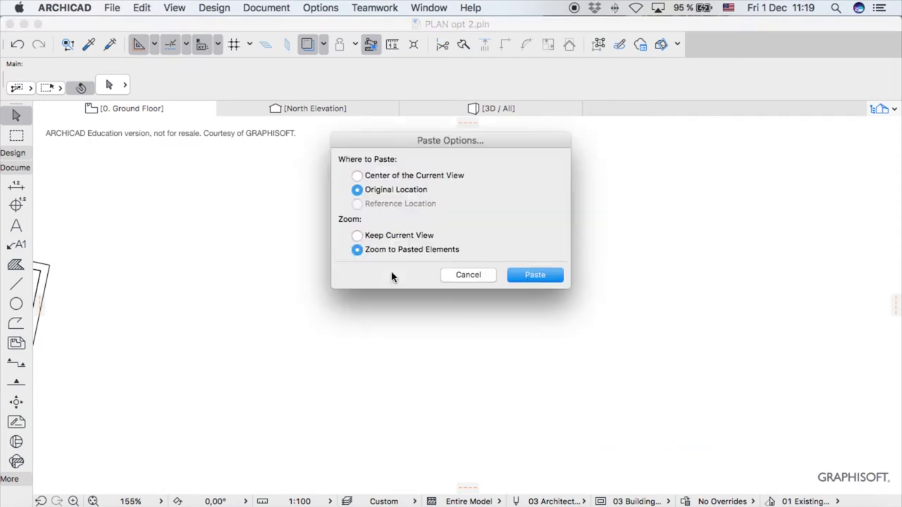
pyautogui.click(533, 276)
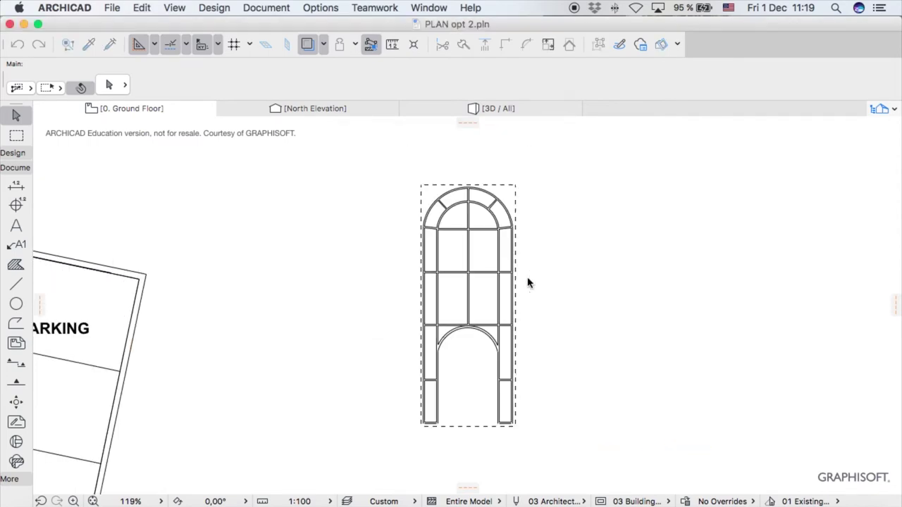
# Set the Slab tool defaults to a thickness of 25 with Glass - Clear Fast on all override surfaces
pyautogui.click(13, 153)
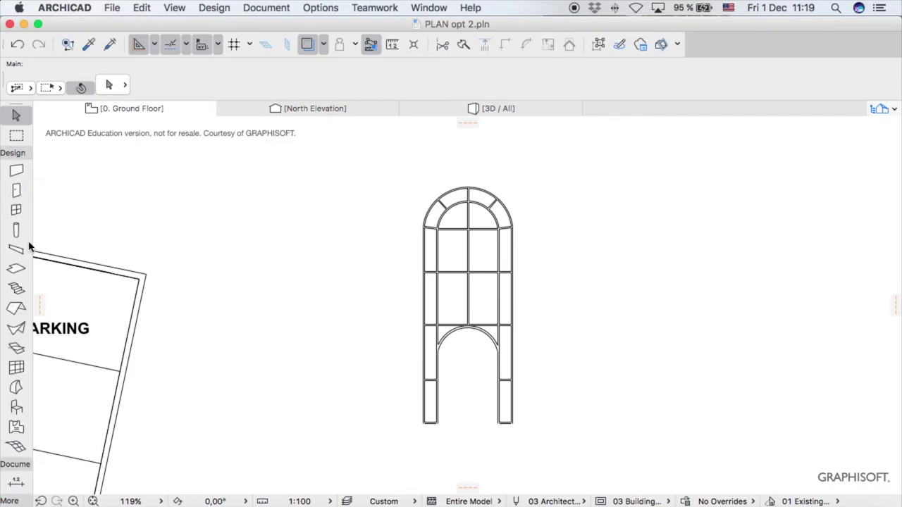
pyautogui.click(16, 268)
pyautogui.scroll(5, 475, 338)
pyautogui.press('super+t')
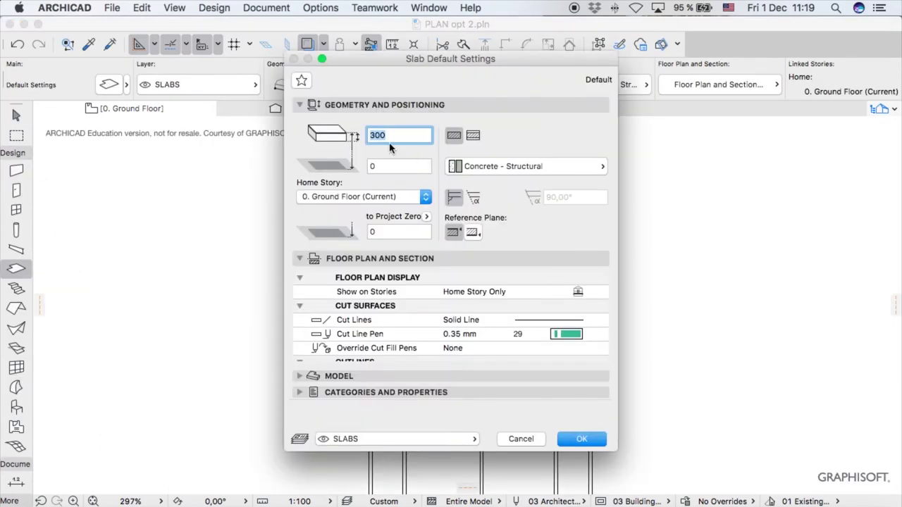
pyautogui.click(362, 375)
pyautogui.click(504, 322)
pyautogui.click(477, 311)
pyautogui.scroll(3, 523, 399)
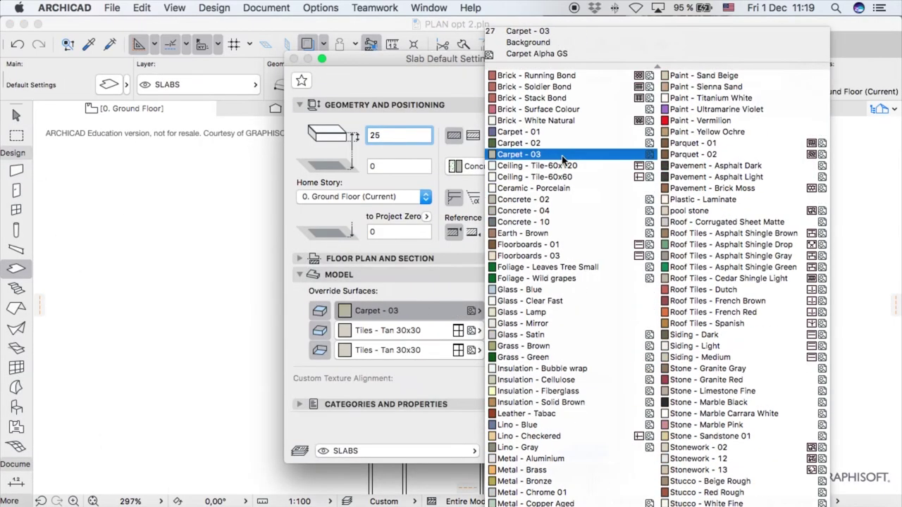
pyautogui.click(580, 301)
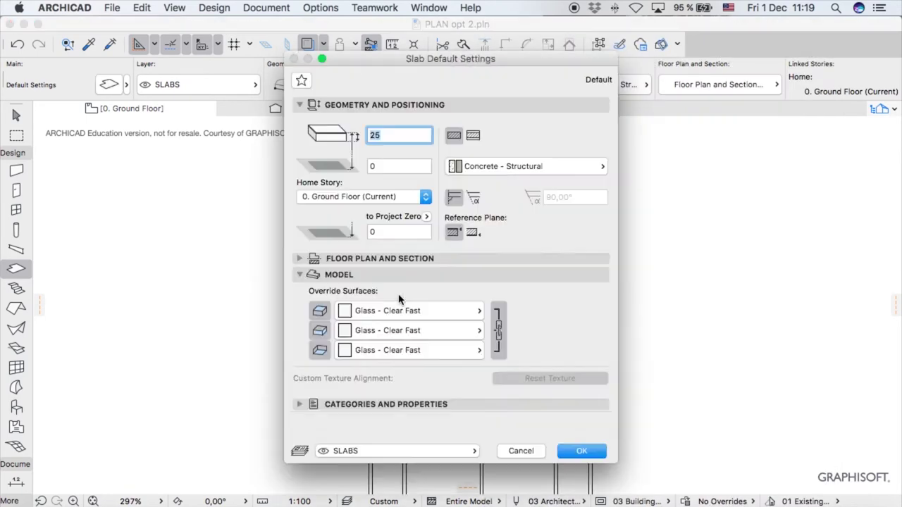
# Enable an Air Space cover fill in the slab defaults and give it a blue background pen
pyautogui.click(423, 258)
pyautogui.click(518, 349)
pyautogui.scroll(-3, 528, 331)
pyautogui.click(567, 300)
pyautogui.scroll(3, 282, 306)
pyautogui.click(261, 128)
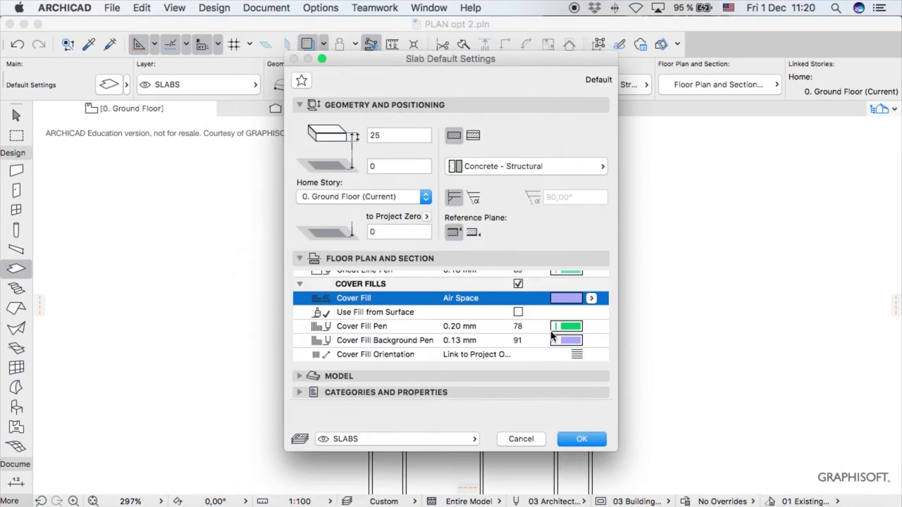
pyautogui.click(564, 341)
pyautogui.click(640, 397)
pyautogui.click(590, 340)
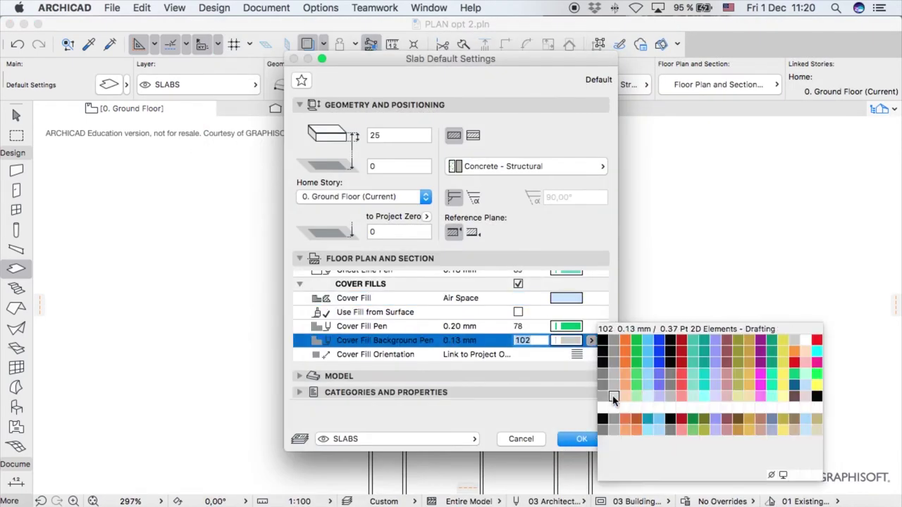
pyautogui.click(648, 423)
pyautogui.click(581, 439)
# Create glass slabs inside the arched and rectangular panes of the window's upper part by tracing their outlines
pyautogui.click(458, 250)
pyautogui.click(501, 262)
pyautogui.click(513, 317)
pyautogui.click(453, 324)
pyautogui.click(444, 409)
pyautogui.click(393, 346)
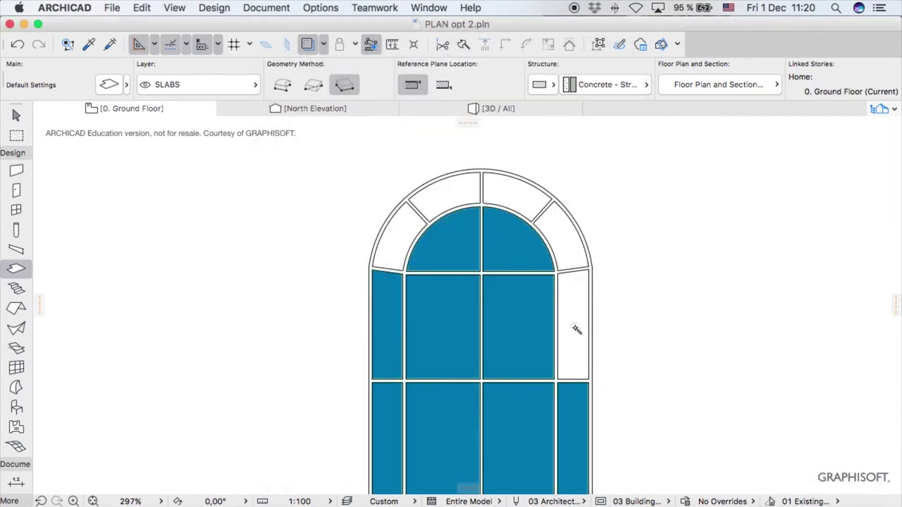
# Suspend the groups and join the bottom lines with the vertical lines to close the corners of both window legs
pyautogui.scroll(-4, 333, 171)
pyautogui.scroll(5, 314, 402)
pyautogui.press('Escape')
pyautogui.click(322, 441)
pyautogui.hotkey('alt', 'g')
pyautogui.click(574, 442)
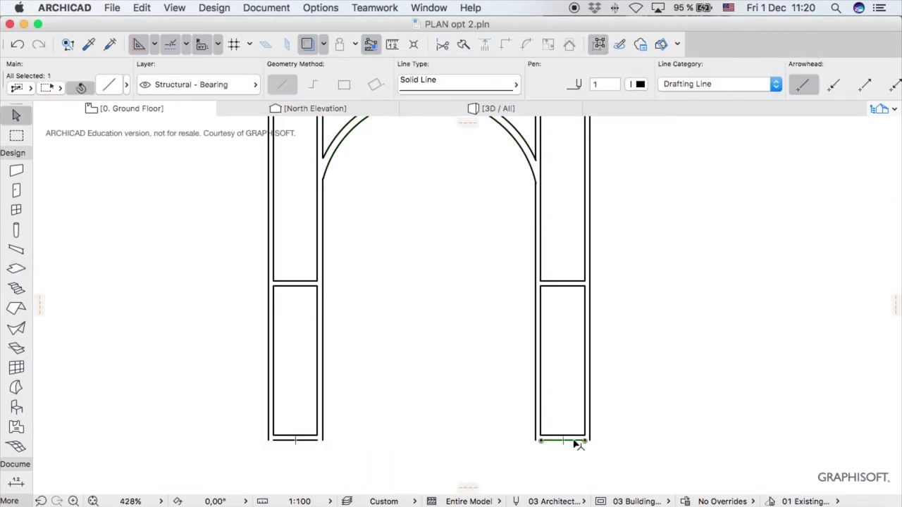
pyautogui.click(314, 440)
pyautogui.keyDown('shift'); pyautogui.click(322, 437); pyautogui.keyUp('shift')
pyautogui.keyDown('shift'); pyautogui.click(269, 429); pyautogui.keyUp('shift')
# Fill the remaining panes in both window legs and beside the door arch with glass slabs
pyautogui.click(16, 268)
pyautogui.click(295, 233)
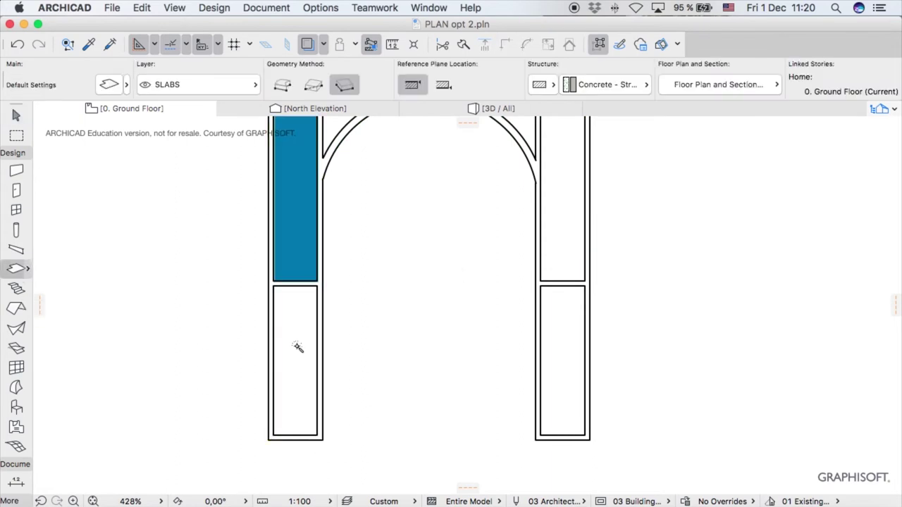
pyautogui.click(297, 345)
pyautogui.click(562, 352)
pyautogui.scroll(1, 481, 182)
pyautogui.scroll(1, 481, 182)
pyautogui.click(550, 250)
pyautogui.click(289, 246)
# Set the slab defaults to thickness 50, elevation 25 and Metal - Aluminium on all surfaces for the frame members
pyautogui.click(114, 87)
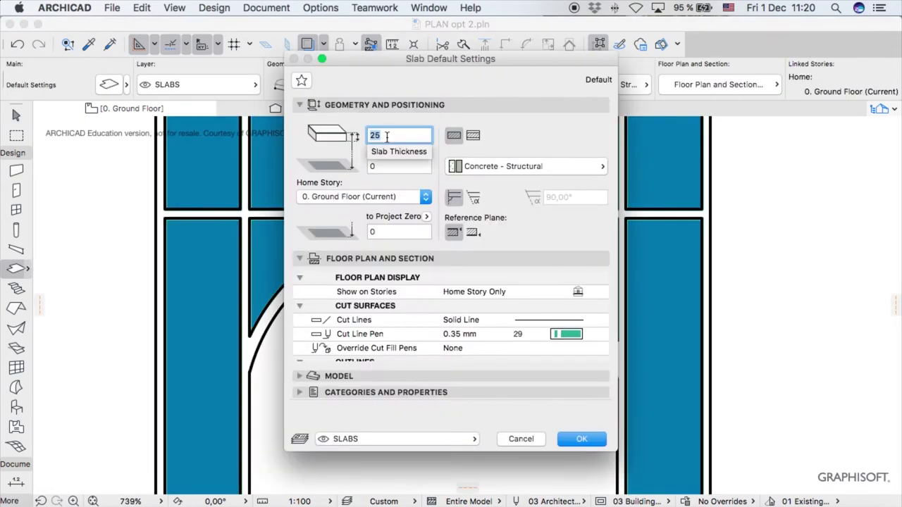
pyautogui.write('50')
pyautogui.click(395, 167)
pyautogui.write('25')
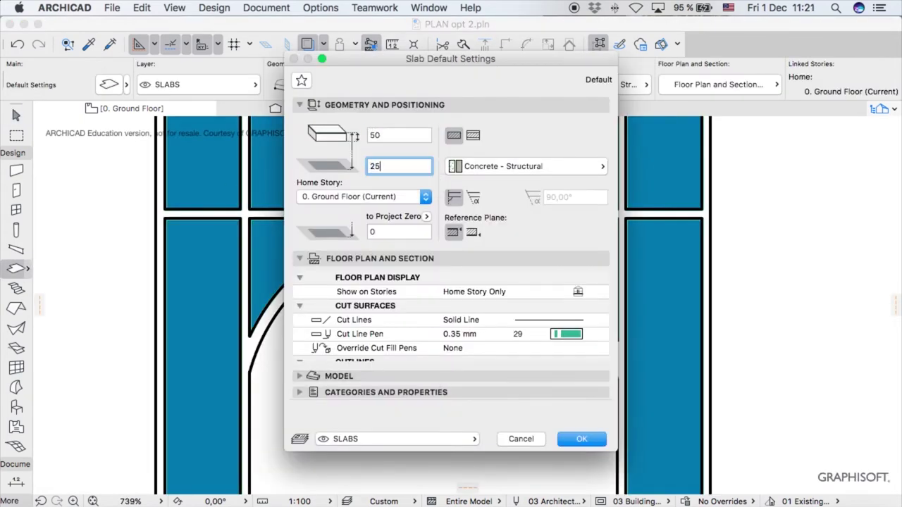
pyautogui.click(429, 376)
pyautogui.click(389, 333)
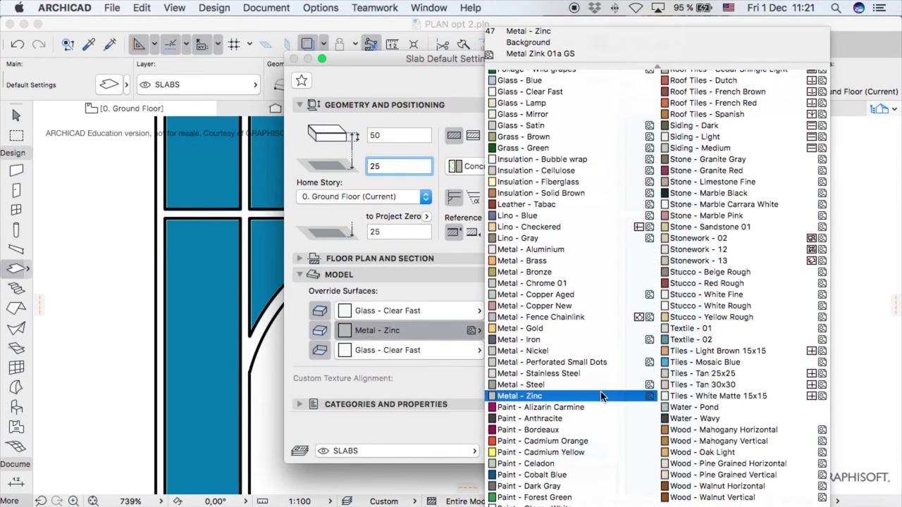
pyautogui.click(584, 252)
pyautogui.click(585, 454)
pyautogui.click(620, 358)
pyautogui.press('Return')
# Draw a rectangular aluminium slab over the bottom rail of a window leg
pyautogui.scroll(-5, 342, 311)
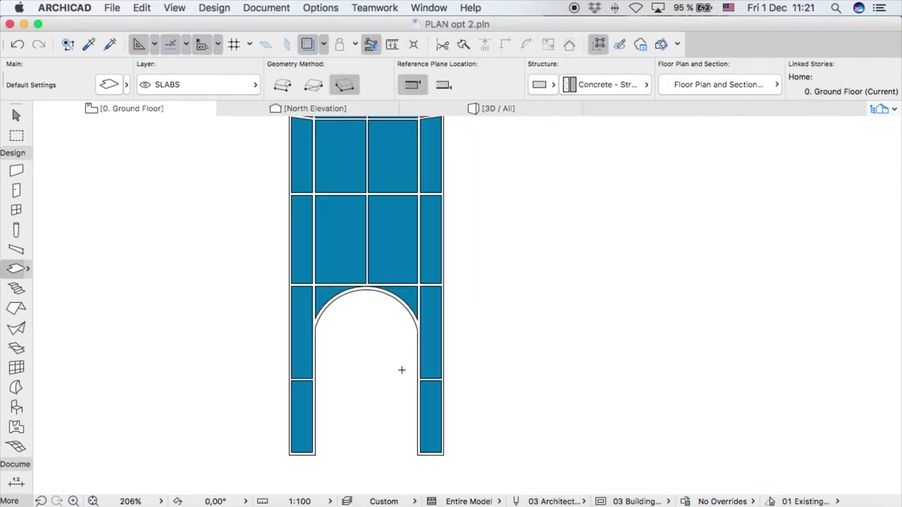
pyautogui.scroll(5, 442, 469)
pyautogui.click(451, 410)
pyautogui.click(314, 85)
pyautogui.click(339, 399)
pyautogui.keyDown('shift'); pyautogui.click(435, 405); pyautogui.keyUp('shift')
# Give the bottom rail slab a grey cover fill background and adjust its uncut line pen
pyautogui.press('super+t')
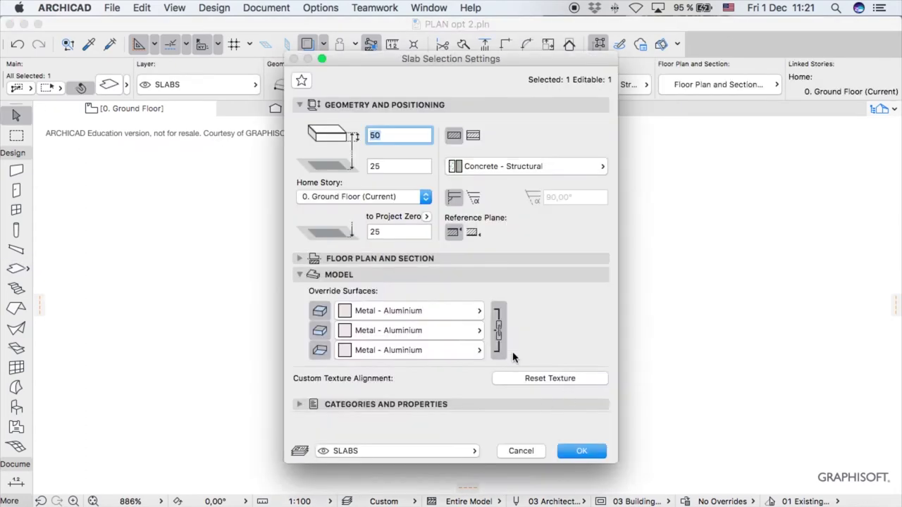
pyautogui.click(563, 258)
pyautogui.scroll(-5, 560, 340)
pyautogui.click(566, 296)
pyautogui.click(566, 338)
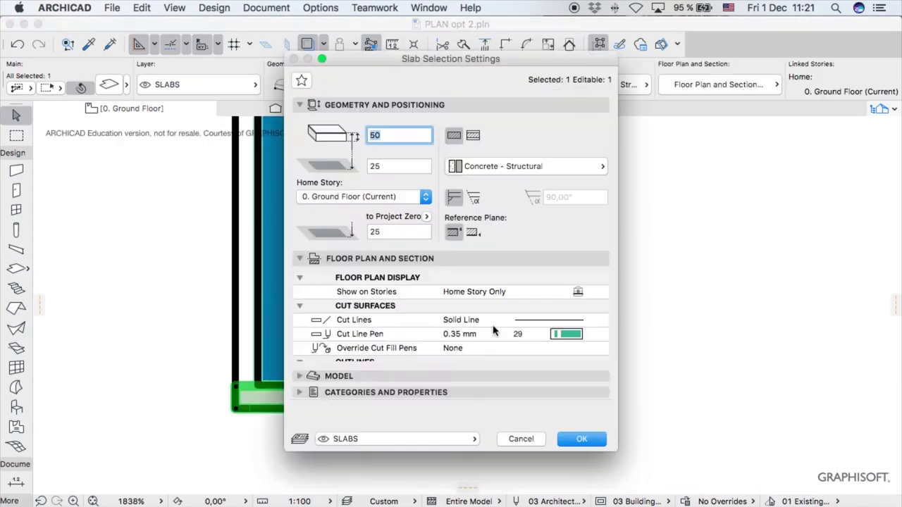
pyautogui.moveTo(603, 286); pyautogui.dragTo(597, 320)
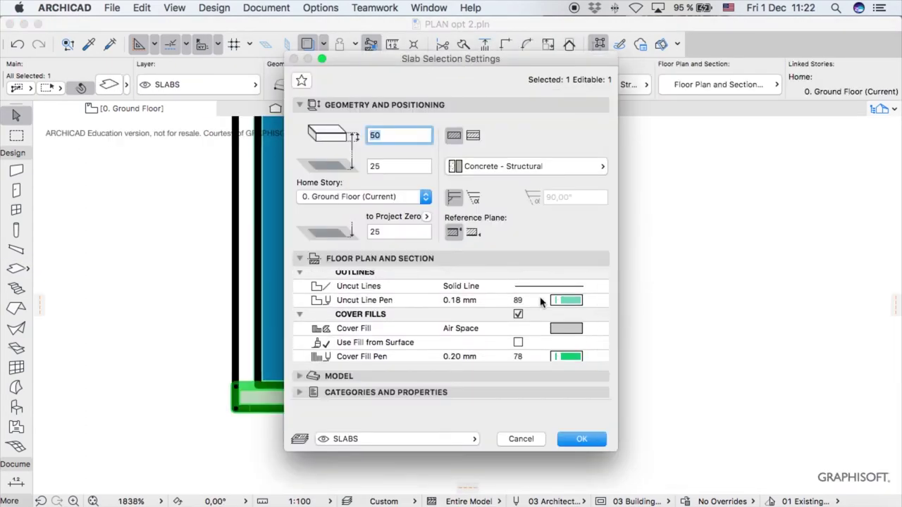
pyautogui.click(566, 300)
pyautogui.press('Return')
# Show the bottom rail and glass slabs in 3D and compare their vertical positions
pyautogui.click(446, 386)
pyautogui.rightClick(537, 407)
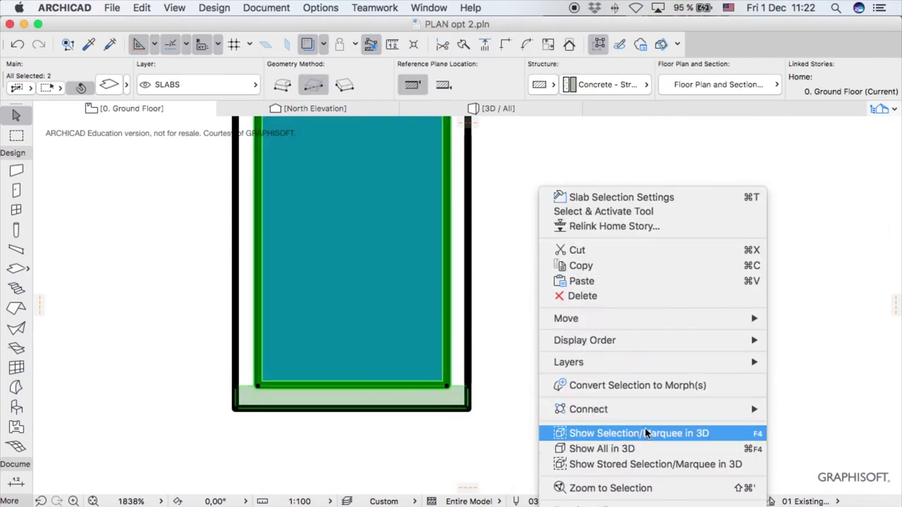
pyautogui.click(649, 430)
pyautogui.keyDown('shift'); pyautogui.moveTo(642, 329); pyautogui.dragTo(616, 316, button='middle'); pyautogui.keyUp('shift')
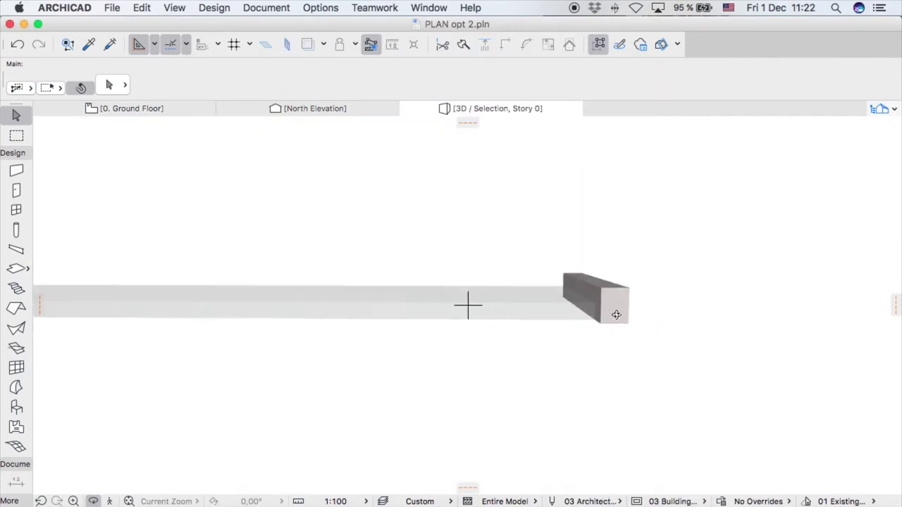
pyautogui.click(614, 292)
pyautogui.scroll(-5, 600, 88)
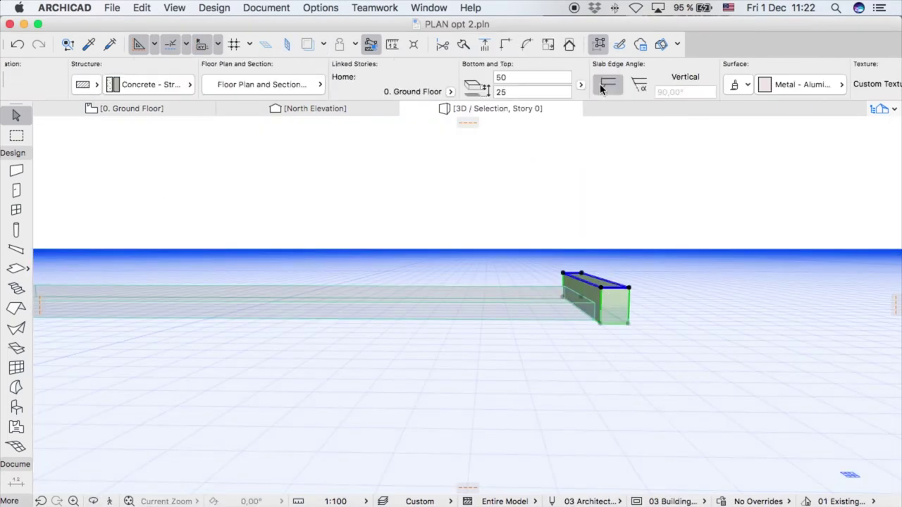
pyautogui.click(560, 308)
pyautogui.scroll(5, 618, 330)
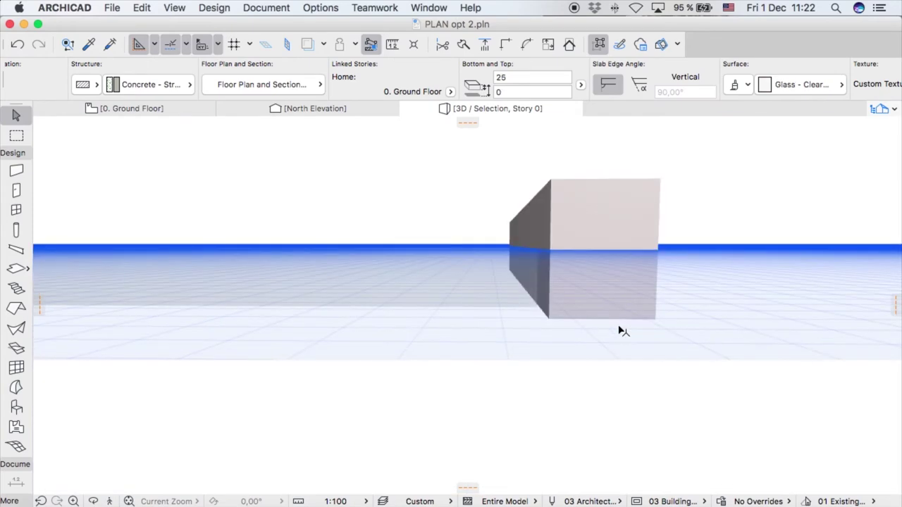
pyautogui.keyDown('shift'); pyautogui.moveTo(623, 332); pyautogui.dragTo(576, 284, button='middle'); pyautogui.keyUp('shift')
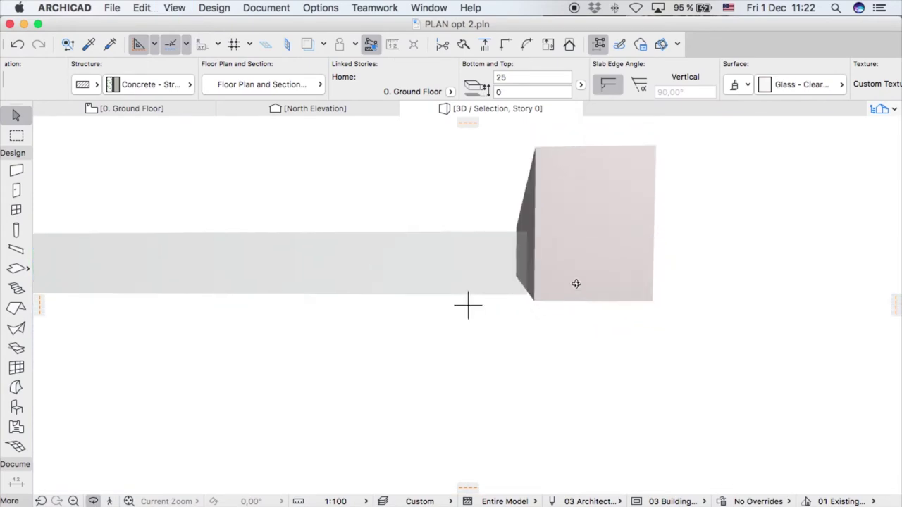
# Adjust the aluminium rail slab's base elevation so that its depth is centred on the glass slab
pyautogui.click(584, 252)
pyautogui.write('0')
pyautogui.press('Return')
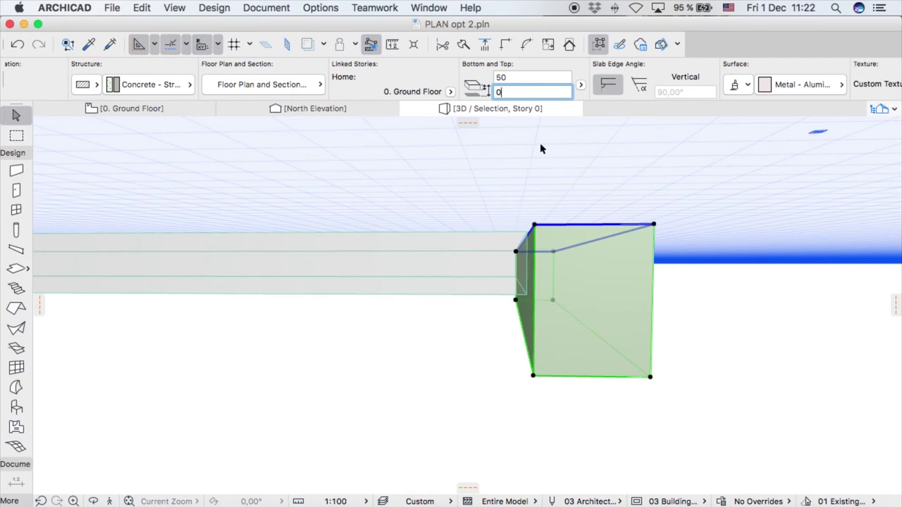
pyautogui.keyDown('shift'); pyautogui.moveTo(540, 148); pyautogui.dragTo(543, 152, button='middle'); pyautogui.keyUp('shift')
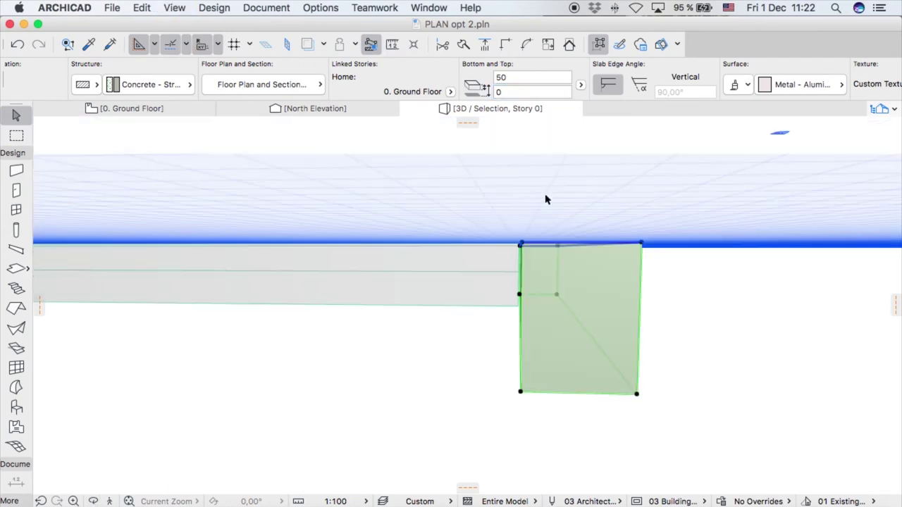
pyautogui.press('Return')
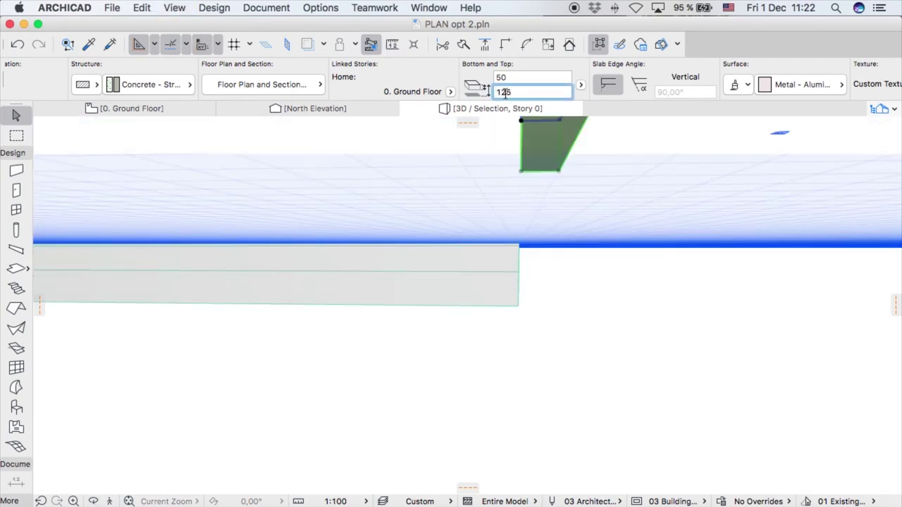
pyautogui.press('Return')
pyautogui.press('Escape')
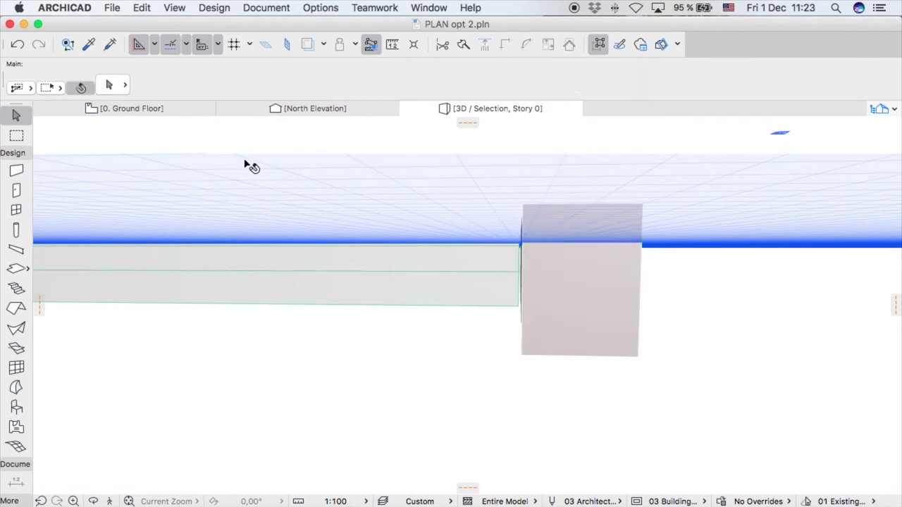
# Select the complete window assembly on the ground floor plan and show it in 3D
pyautogui.click(162, 111)
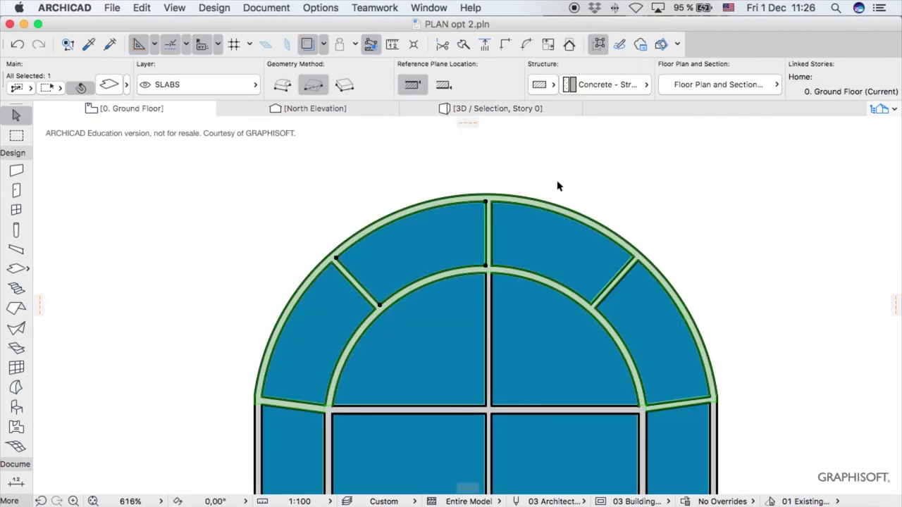
pyautogui.scroll(-5, 557, 185)
pyautogui.press('Escape')
pyautogui.scroll(-3, 432, 171)
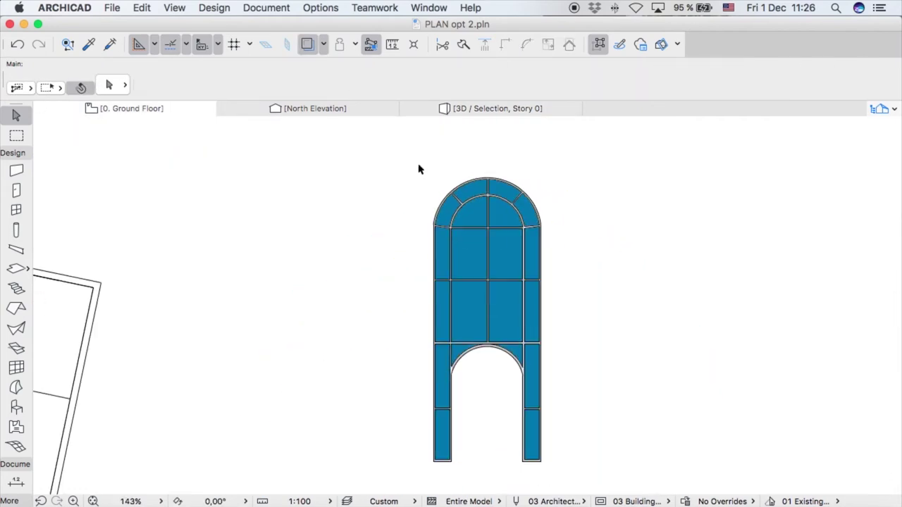
pyautogui.moveTo(390, 148); pyautogui.dragTo(617, 486)
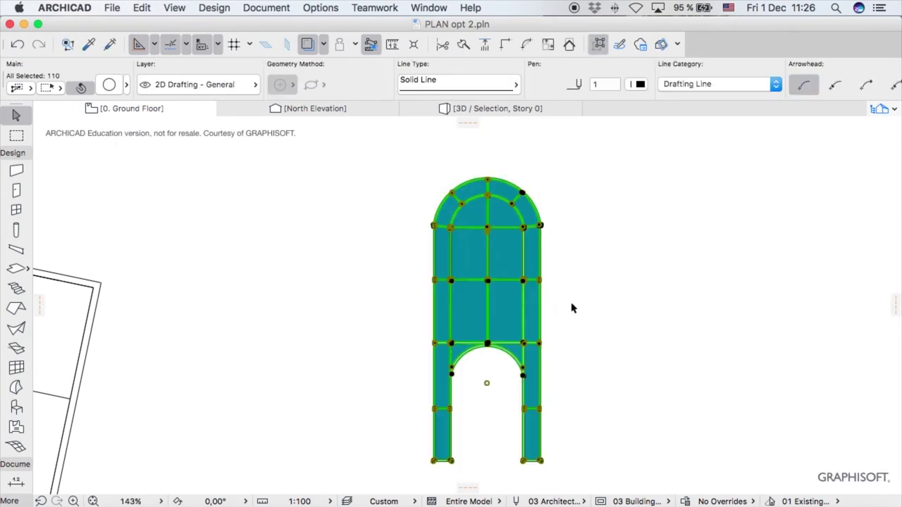
pyautogui.rightClick(572, 294)
pyautogui.moveTo(635, 427)
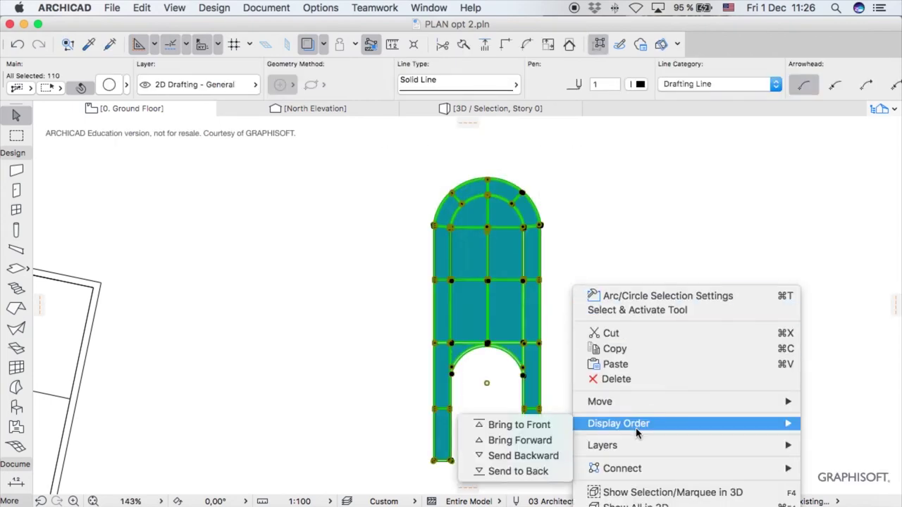
pyautogui.scroll(-3, 653, 466)
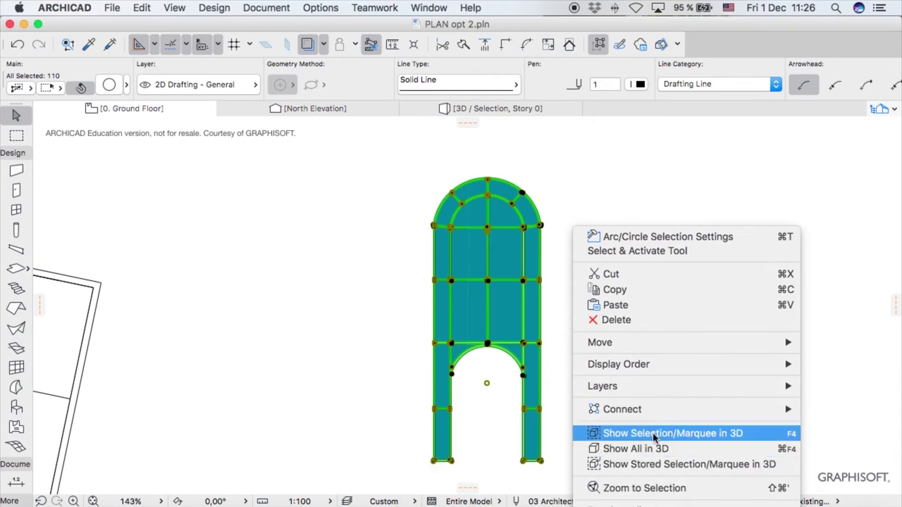
pyautogui.click(653, 433)
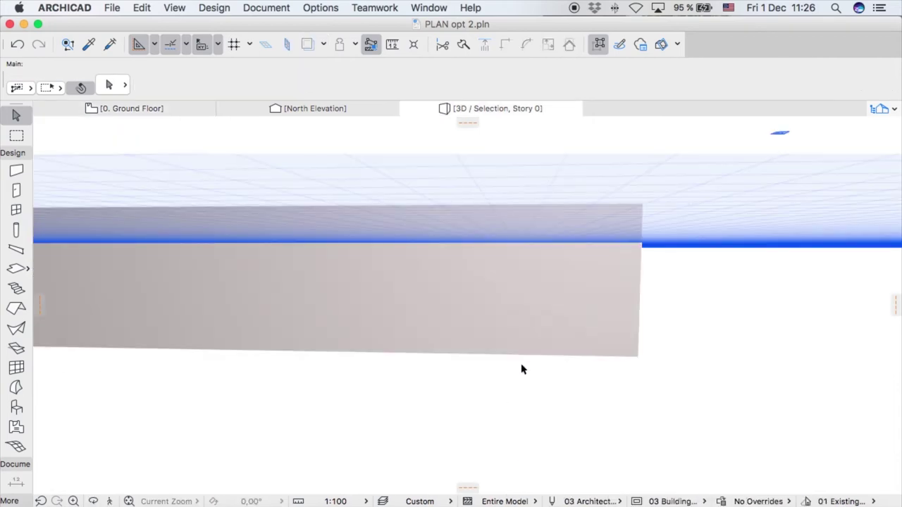
pyautogui.scroll(-5, 521, 369)
pyautogui.keyDown('shift'); pyautogui.moveTo(513, 368); pyautogui.dragTo(554, 433, button='middle'); pyautogui.keyUp('shift')
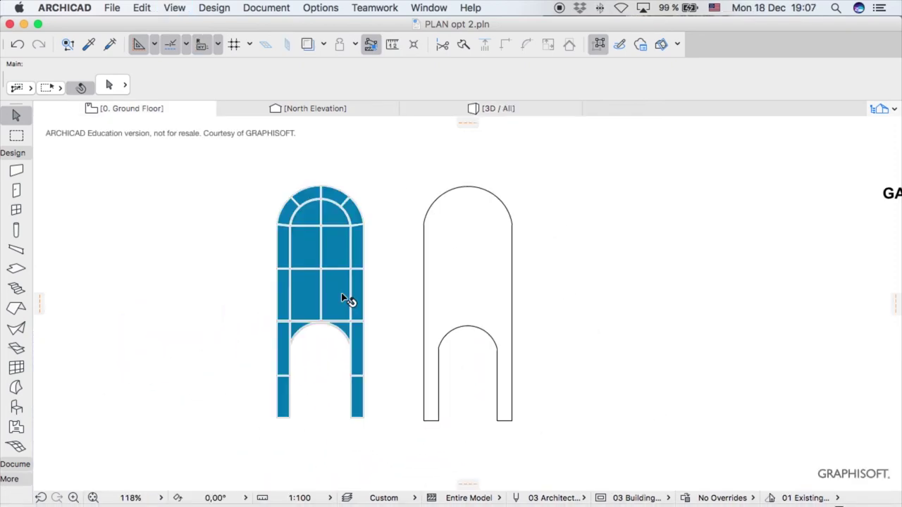
# Create a slab filling the separate arched outline, using settings picked up from the window's frame slab
pyautogui.keyDown('alt'); pyautogui.click(341, 298); pyautogui.keyUp('alt')
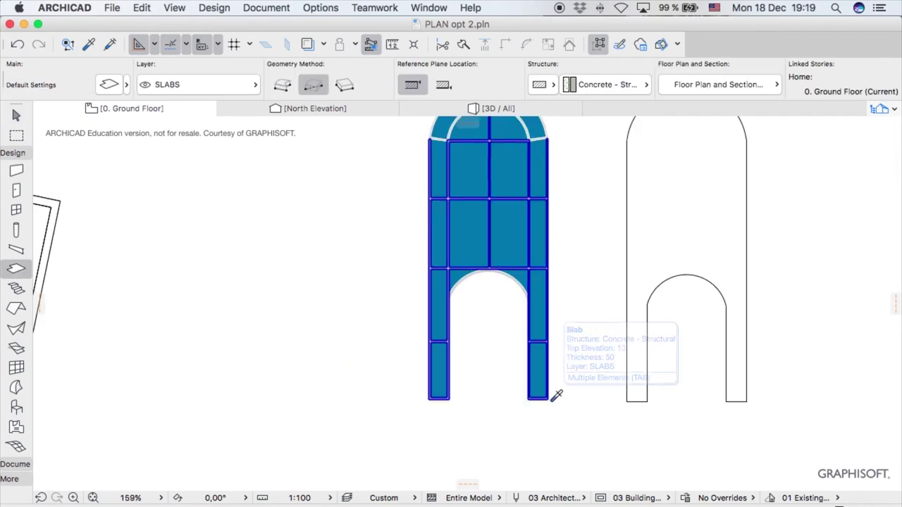
pyautogui.click(688, 234)
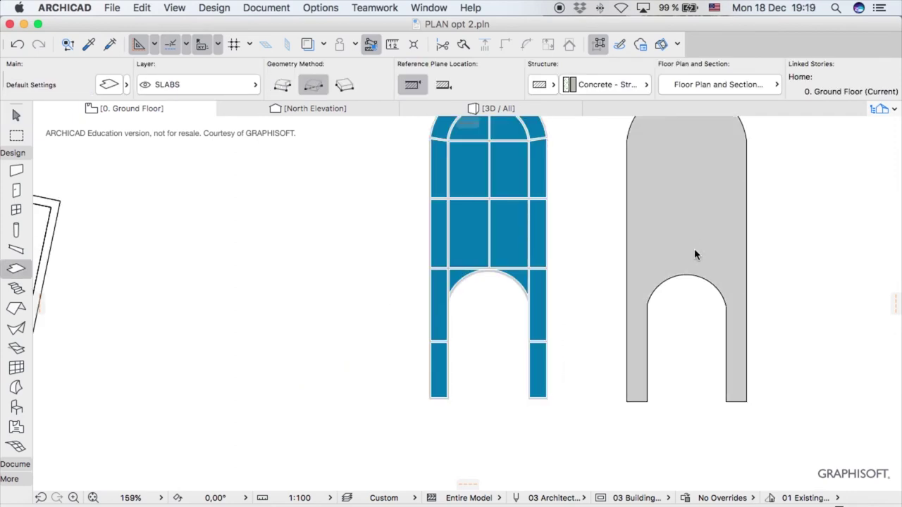
pyautogui.press('Escape')
# Move the new arched slab onto the window assembly, matching its lower-left corner to the frame's outer corner
pyautogui.click(700, 254)
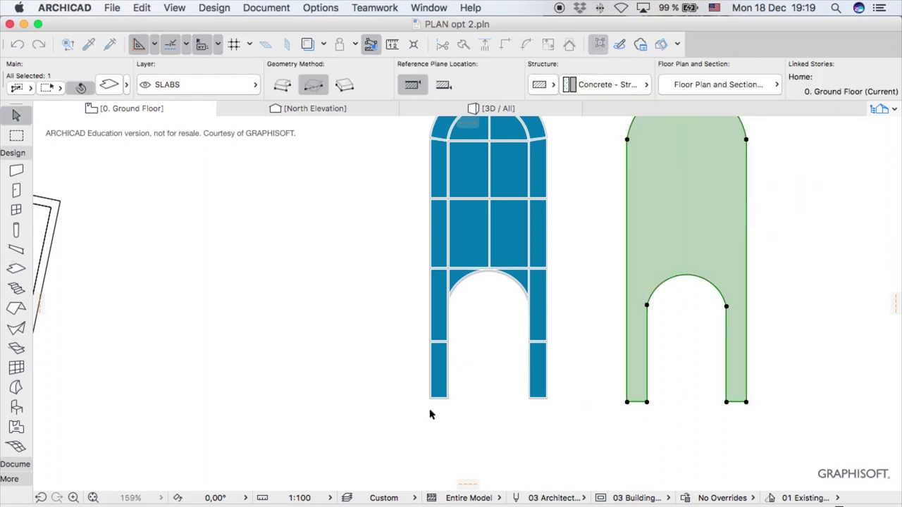
pyautogui.scroll(8, 427, 407)
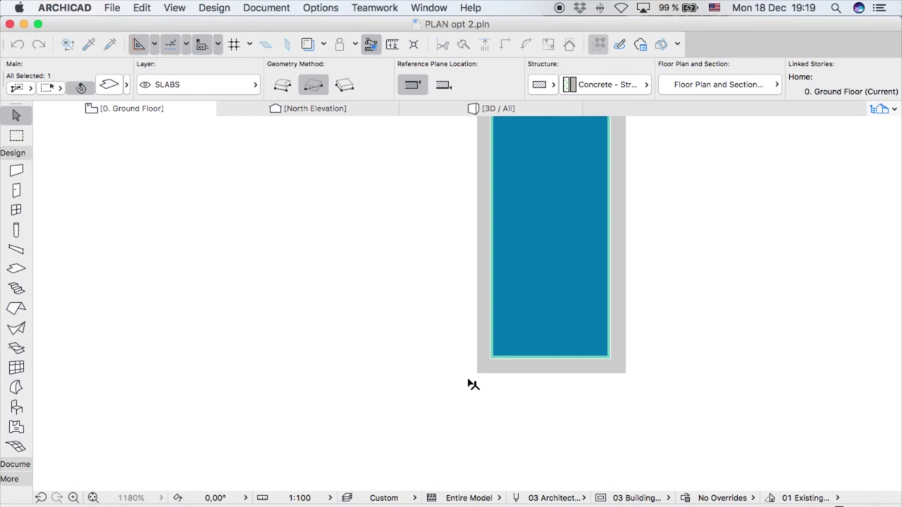
pyautogui.click(479, 379)
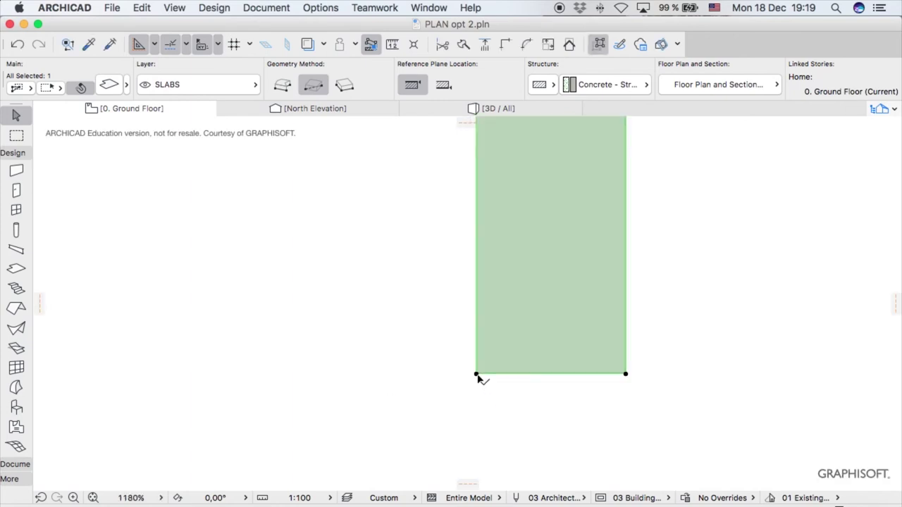
pyautogui.scroll(-8, 414, 391)
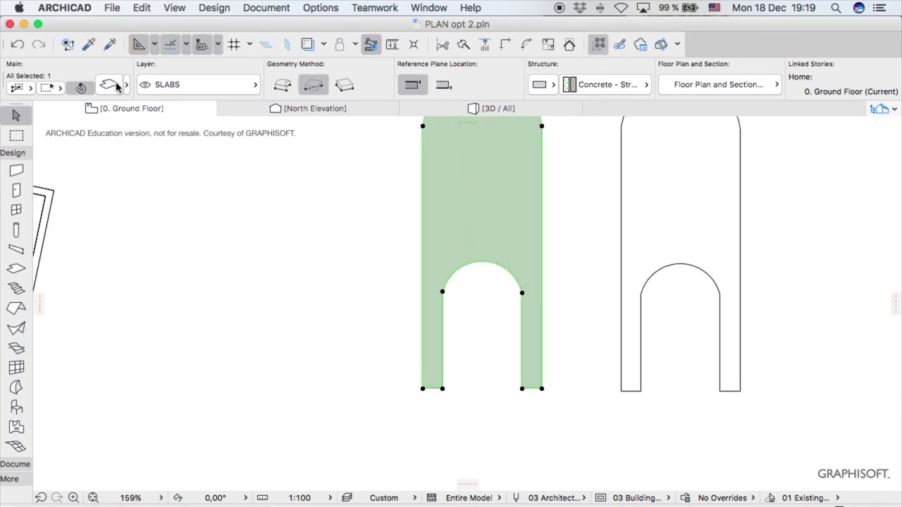
# Set the arched slab's ID to wallhole
pyautogui.press('super+t')
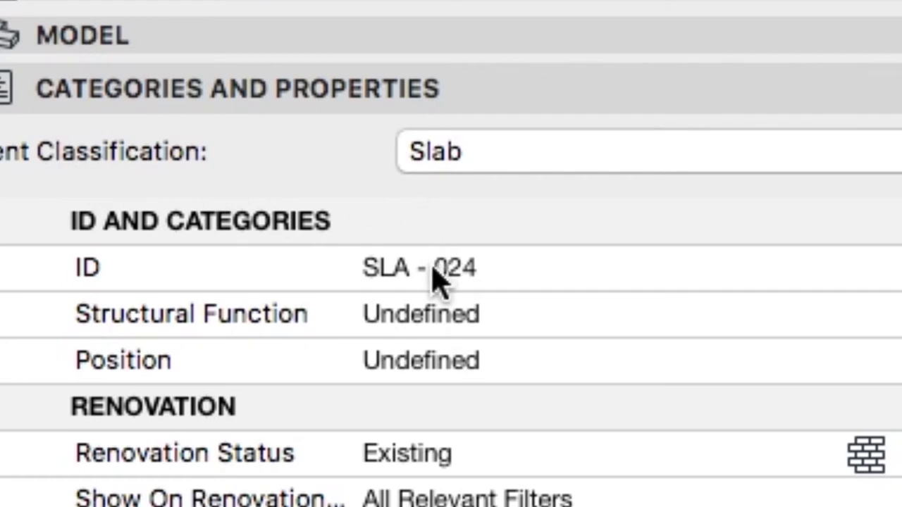
pyautogui.click(415, 363)
pyautogui.write('wallhole')
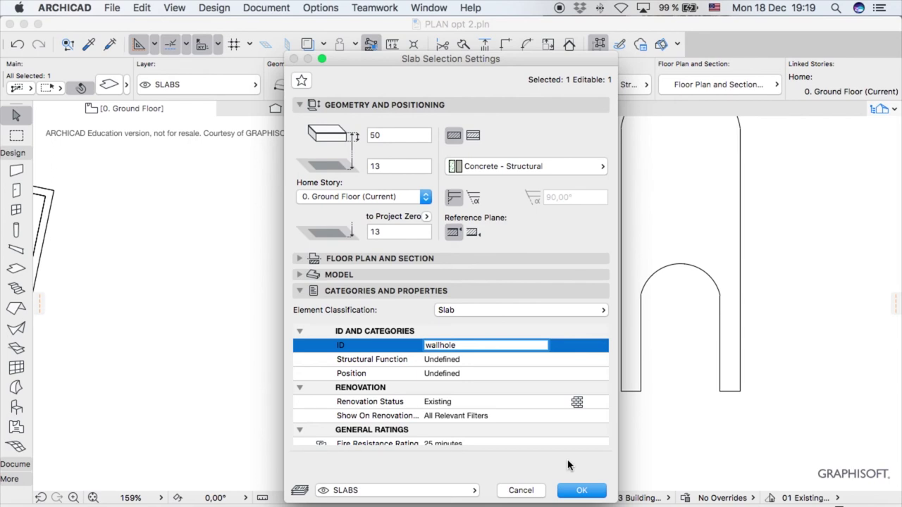
pyautogui.click(580, 496)
pyautogui.click(429, 467)
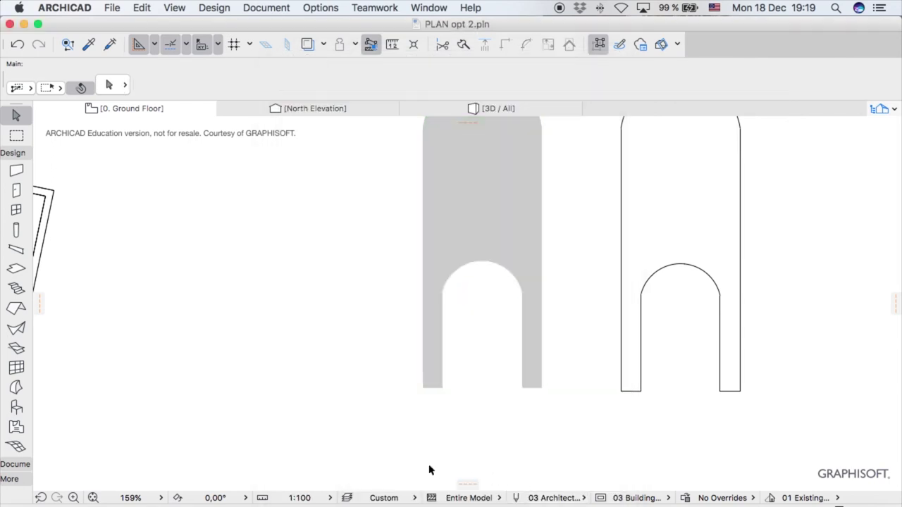
# Save the window assembly together with the wallhole slab as a window named New Window 3 in the Embedded Library, keeping the default object settings
pyautogui.scroll(-5, 420, 468)
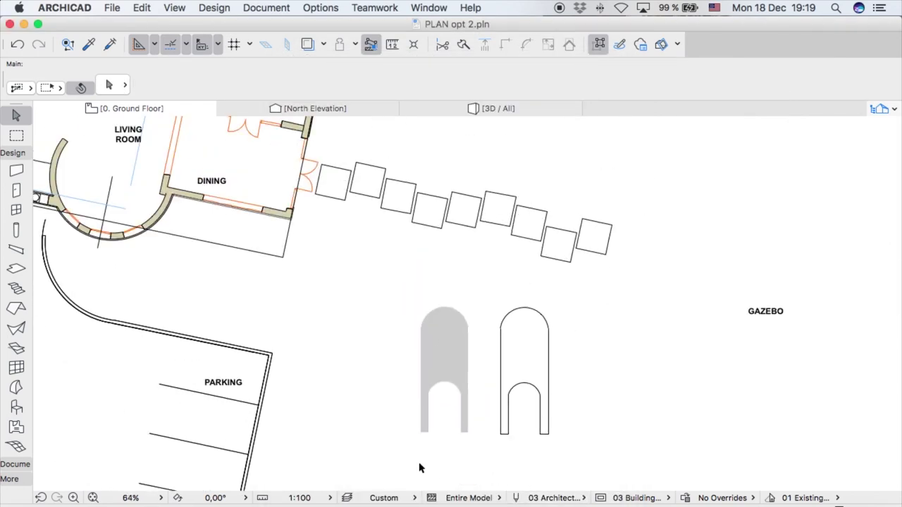
pyautogui.click(469, 311)
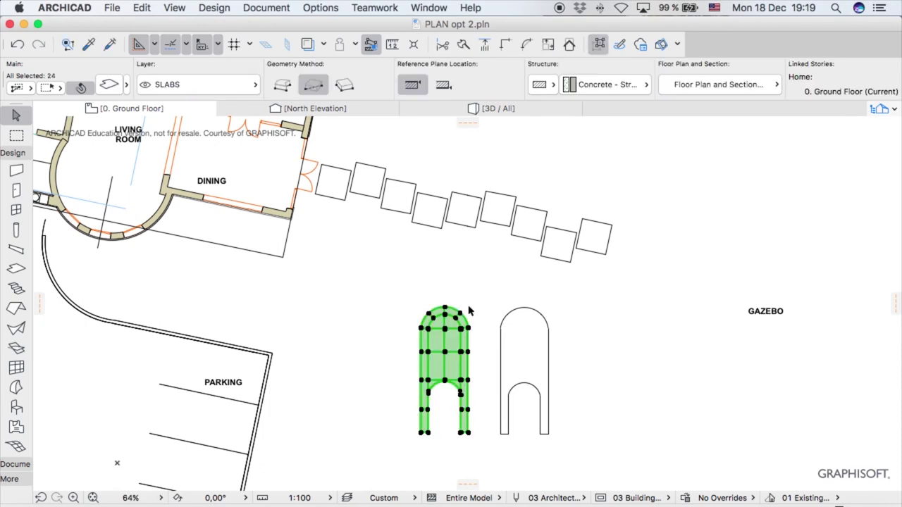
pyautogui.click(112, 12)
pyautogui.moveTo(247, 210)
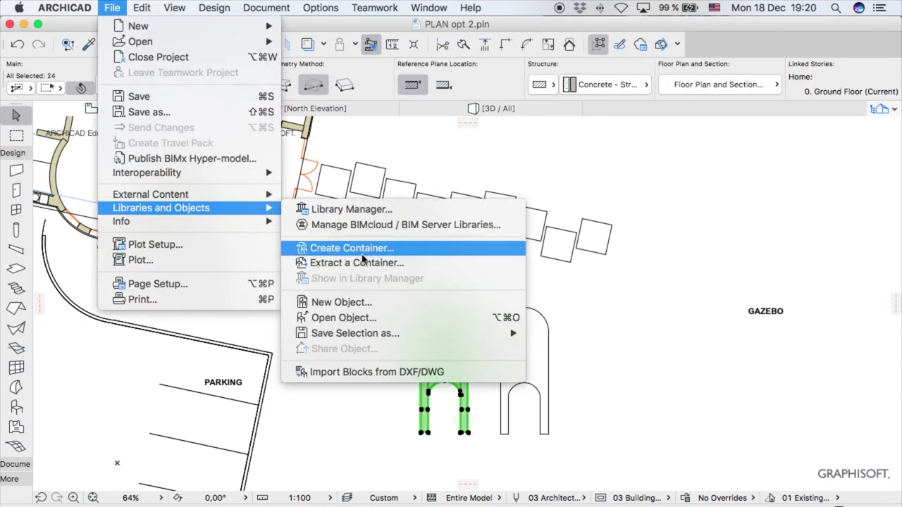
pyautogui.moveTo(445, 334)
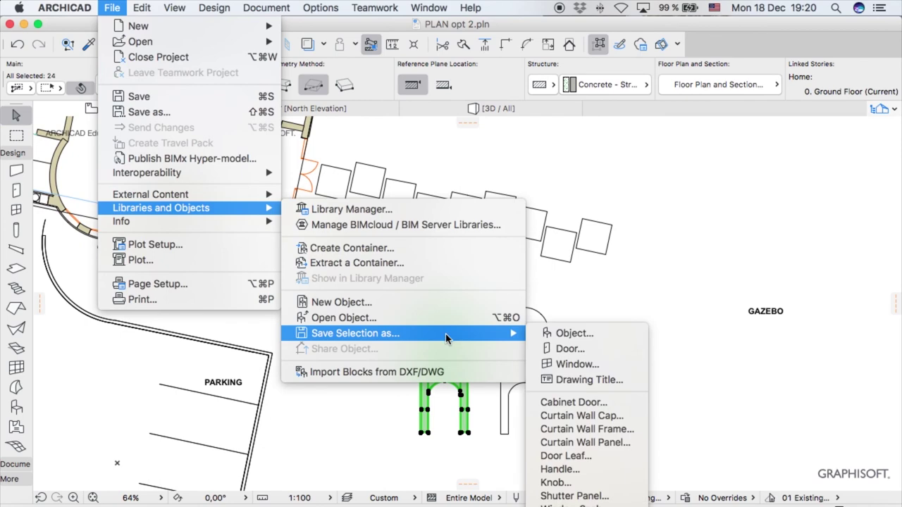
pyautogui.click(589, 364)
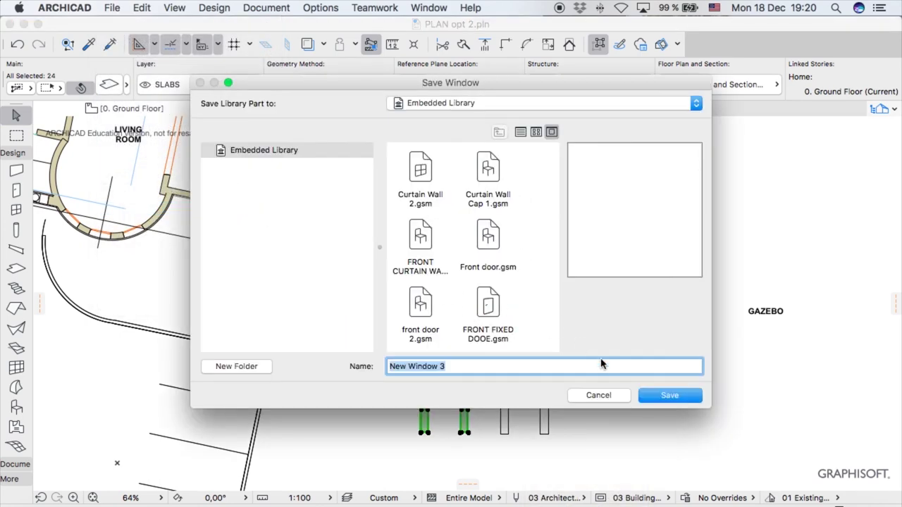
pyautogui.click(653, 397)
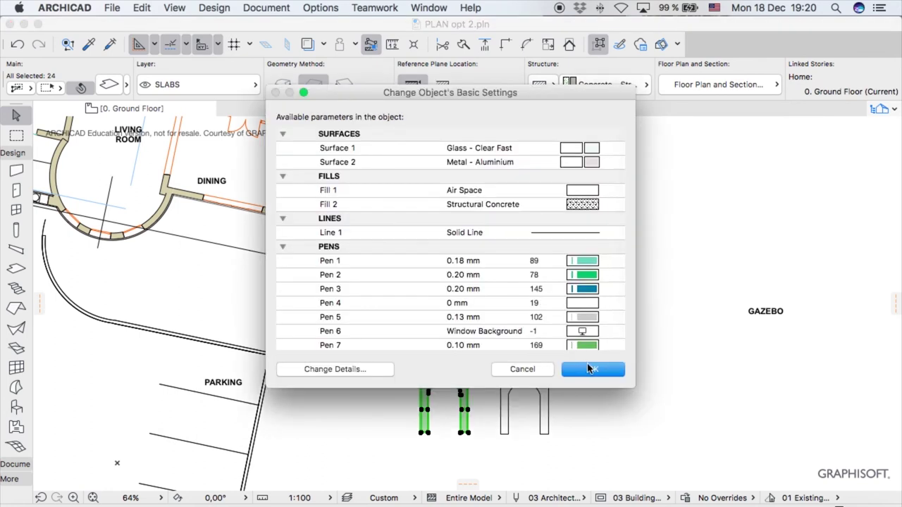
pyautogui.click(592, 370)
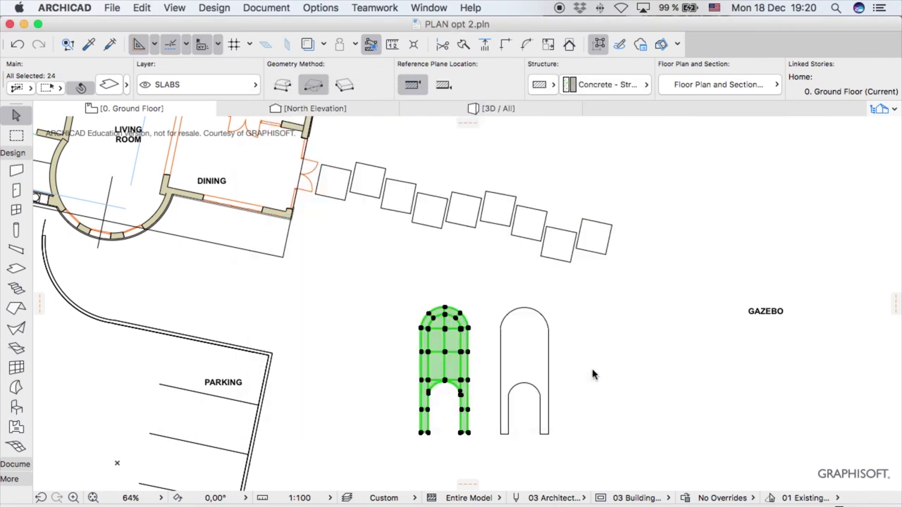
pyautogui.click(593, 374)
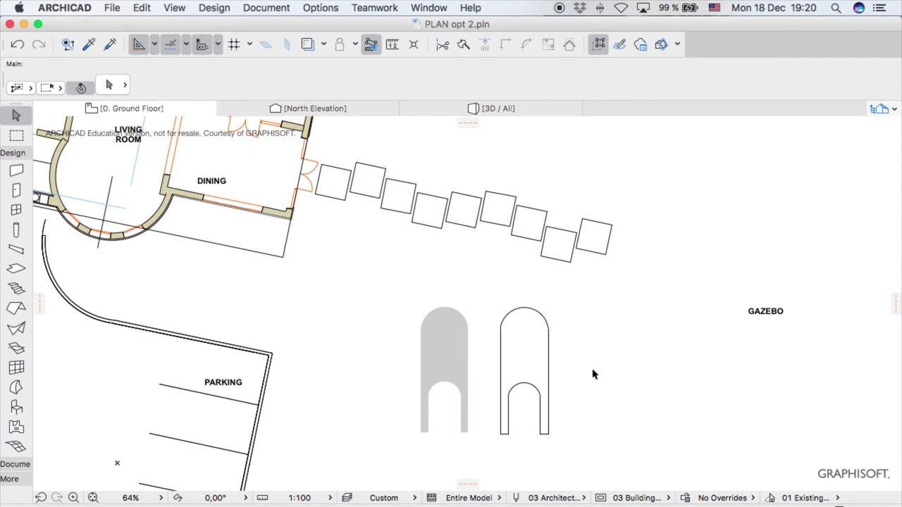
# Place New Window 3 in the foyer's front wall at the centre of the double entrance door
pyautogui.click(16, 210)
pyautogui.scroll(-4, 430, 317)
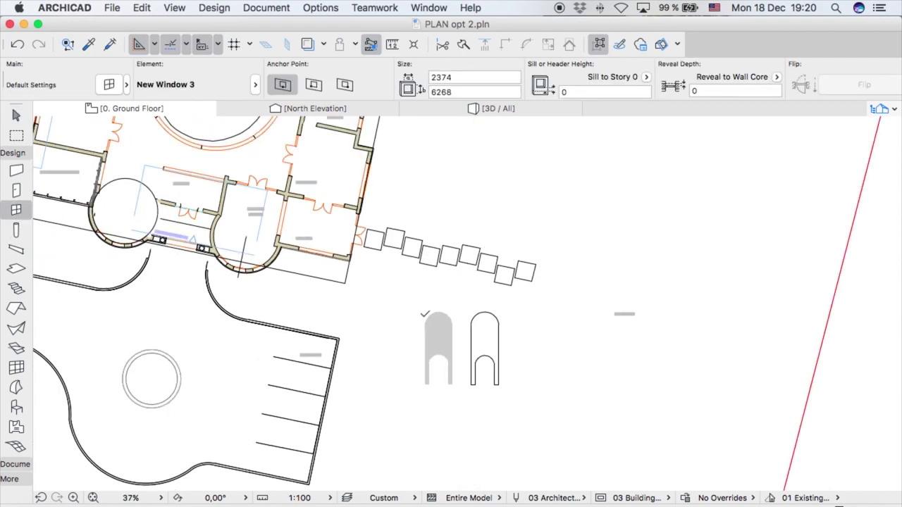
pyautogui.scroll(4, 161, 179)
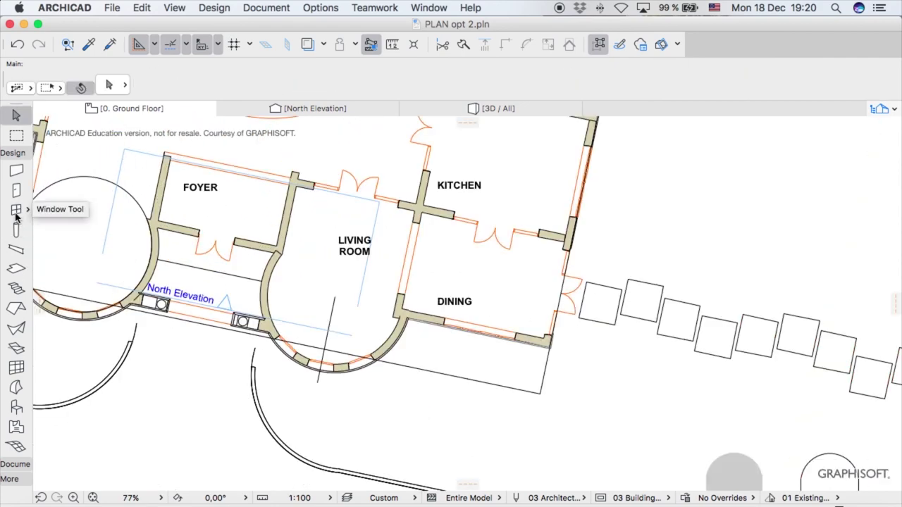
pyautogui.click(219, 237)
pyautogui.click(214, 250)
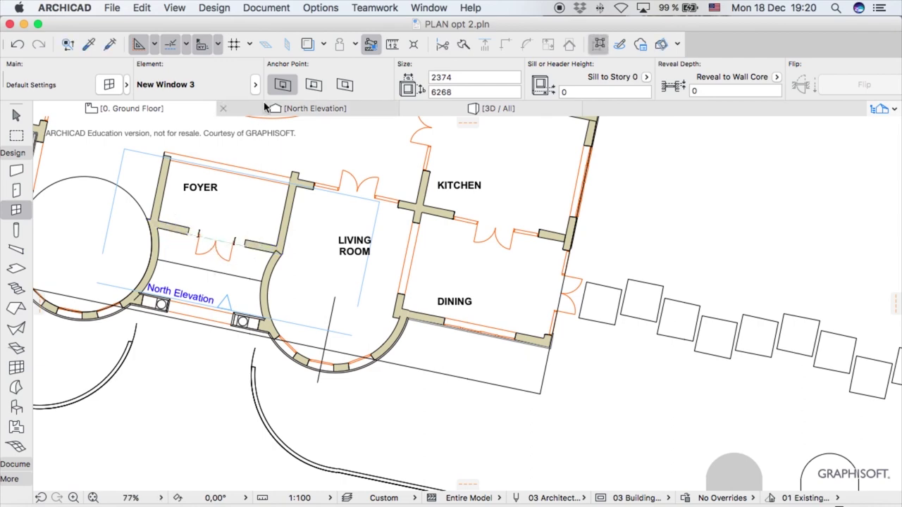
# Examine the placed arched window around the entrance door in the 3D view from several distances and angles
pyautogui.click(420, 111)
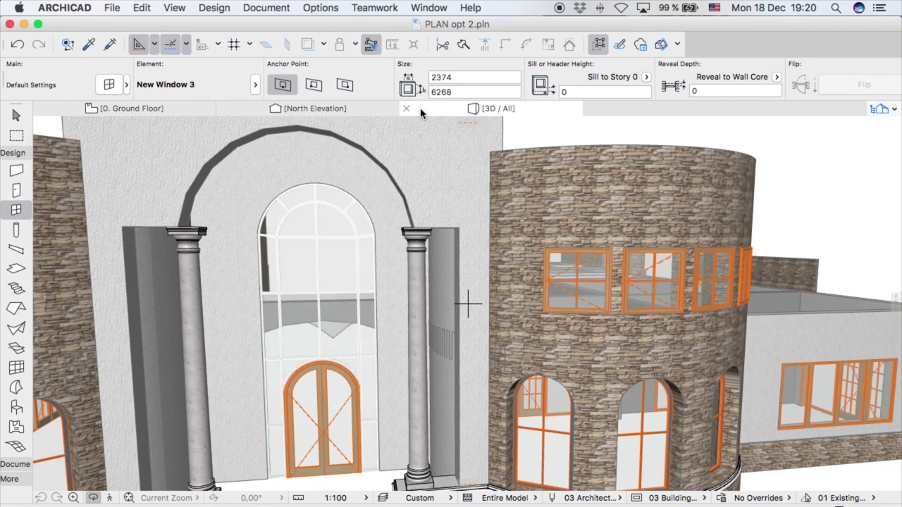
pyautogui.scroll(-3, 249, 225)
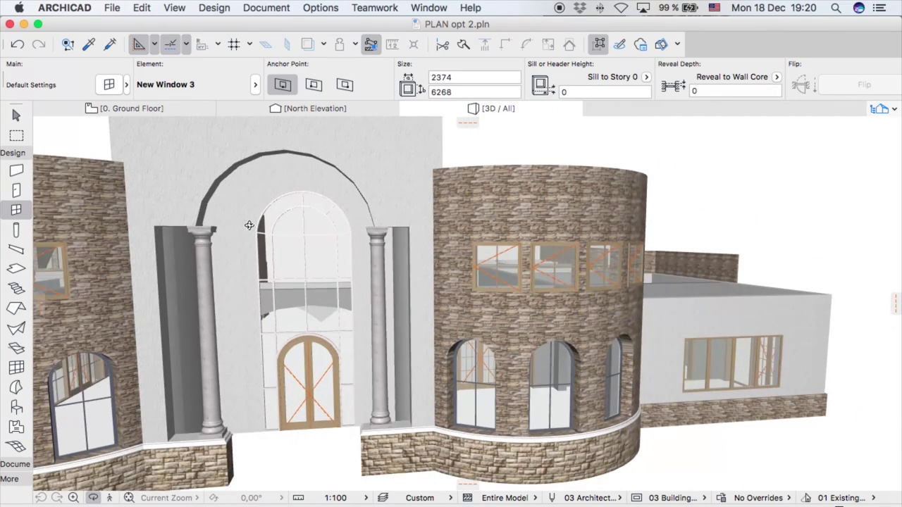
pyautogui.scroll(-2, 250, 228)
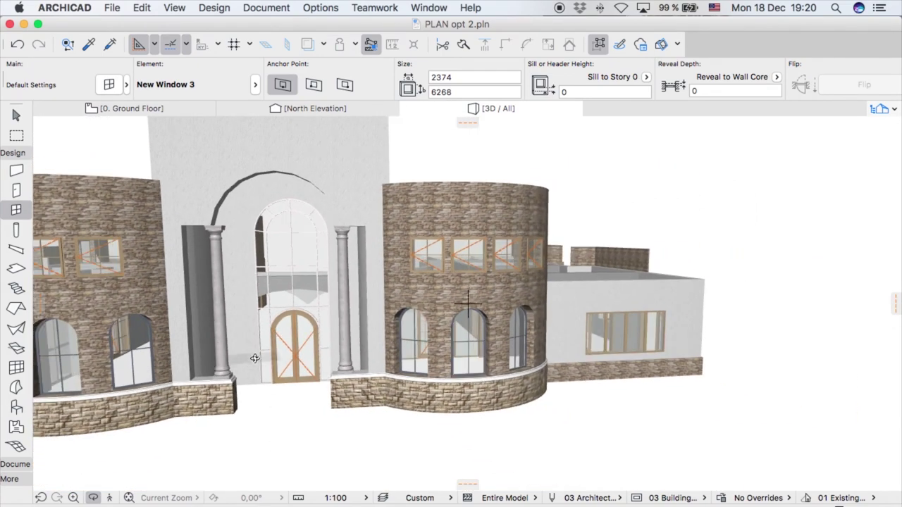
pyautogui.scroll(6, 254, 359)
pyautogui.scroll(-3, 253, 363)
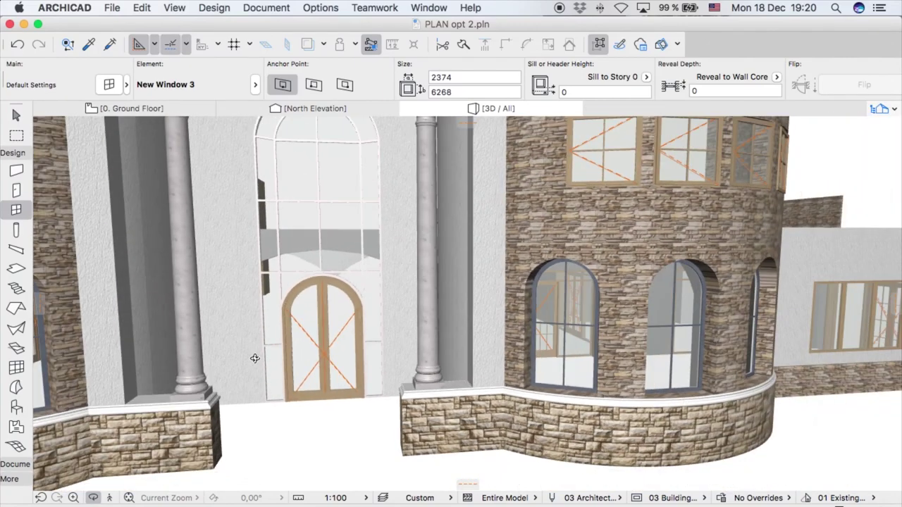
pyautogui.scroll(-2, 306, 439)
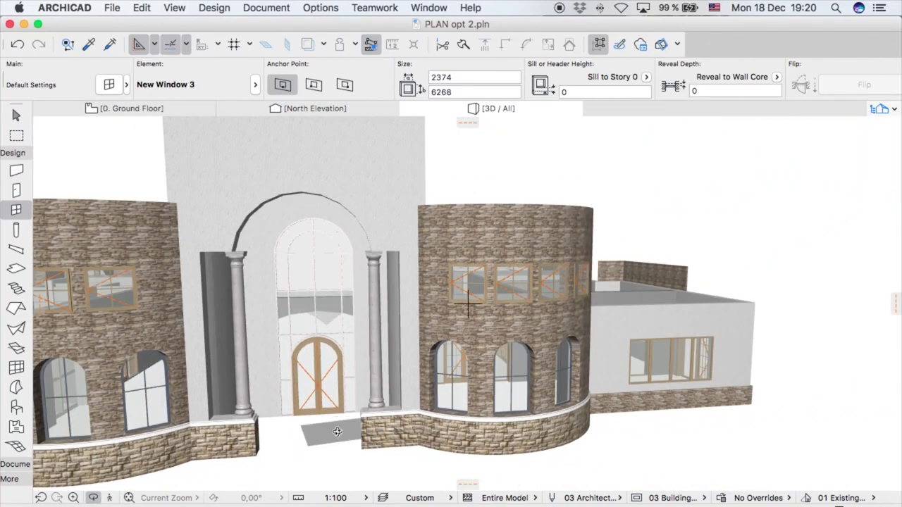
pyautogui.keyDown('shift'); pyautogui.moveTo(336, 431); pyautogui.dragTo(575, 398, button='middle'); pyautogui.keyUp('shift')
pyautogui.scroll(-2, 576, 398)
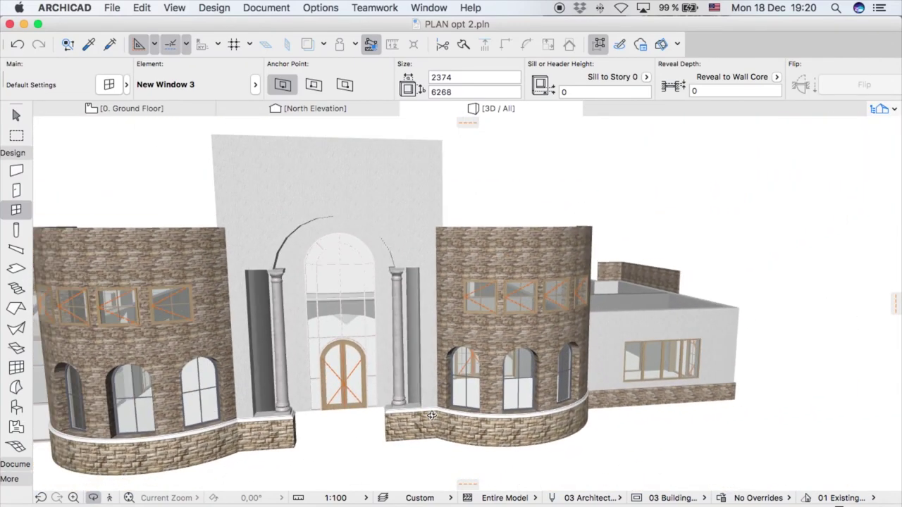